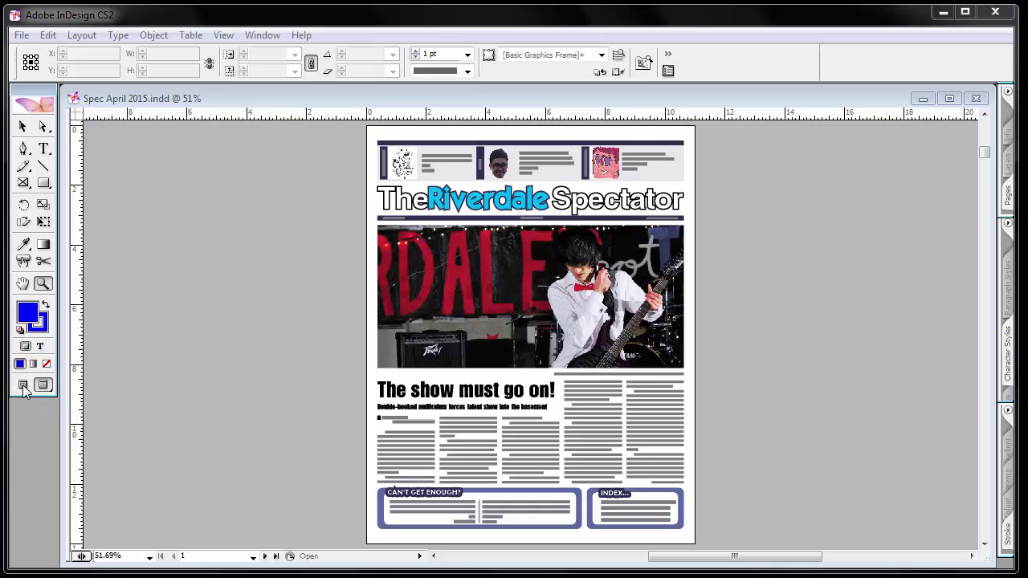
# Turn on Normal view mode to show frames and guides, and page forward to the spread with pages 8 and 9
pyautogui.click(23, 386)
pyautogui.click(24, 386)
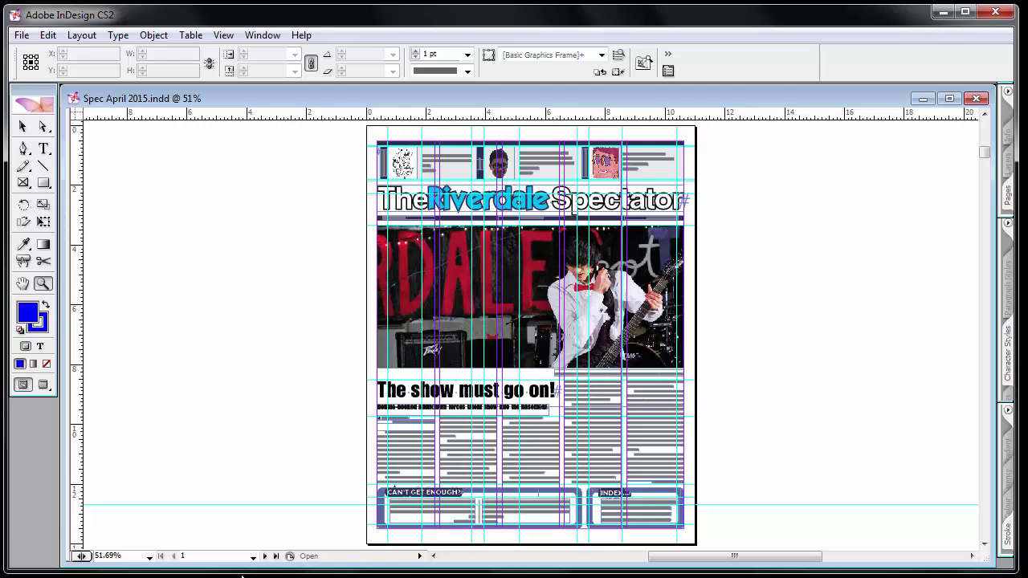
pyautogui.click(265, 556)
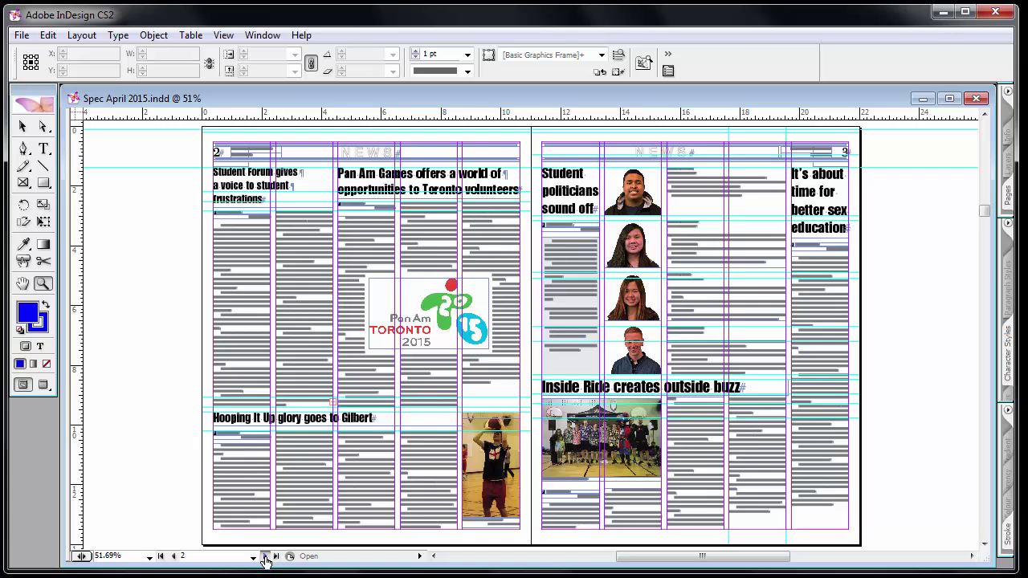
pyautogui.click(265, 555)
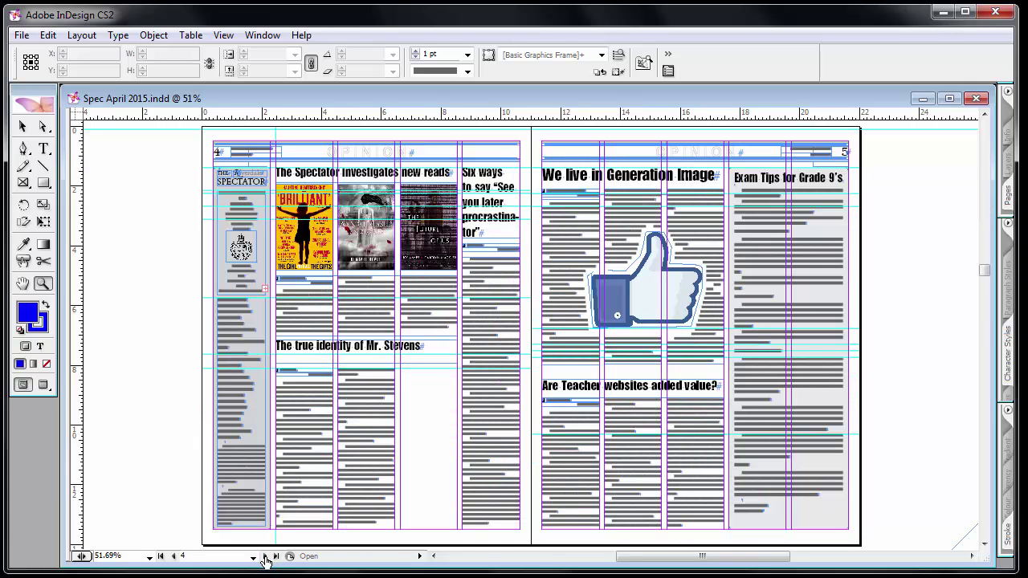
pyautogui.click(266, 556)
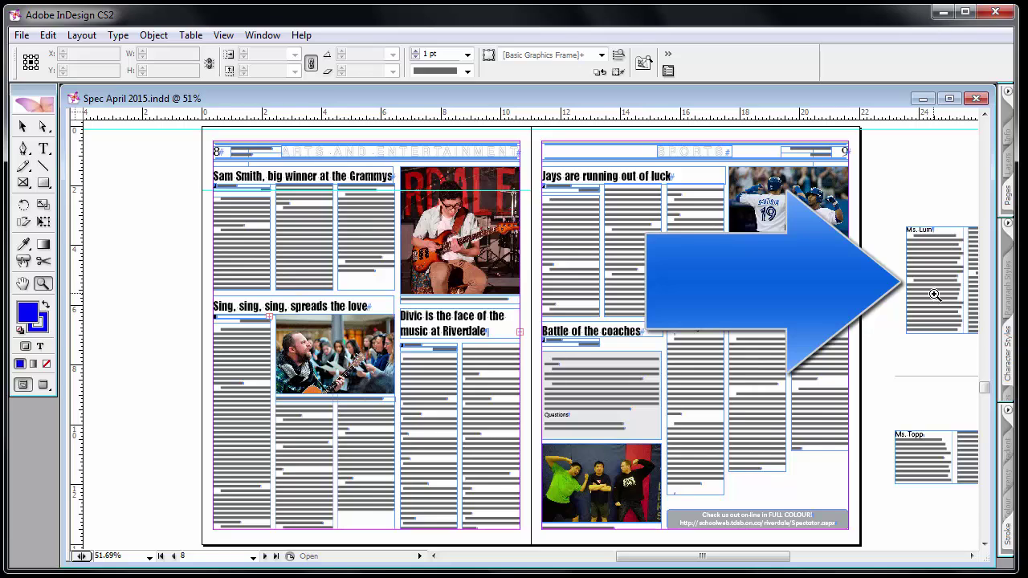
# Zoom in to 75% on the pasteboard text beside page 9 and switch the document to Preview mode
pyautogui.click(920, 285)
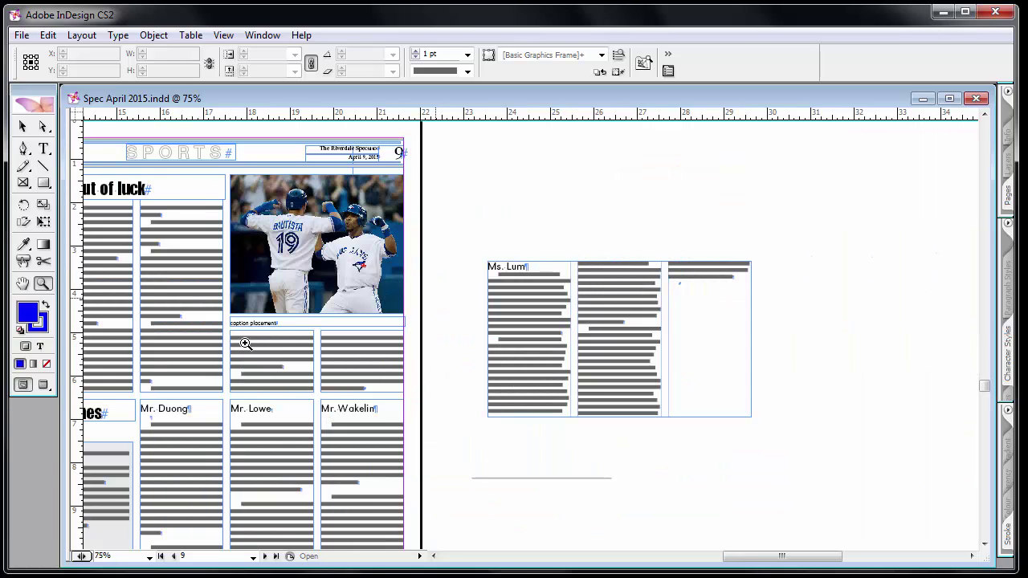
pyautogui.click(44, 384)
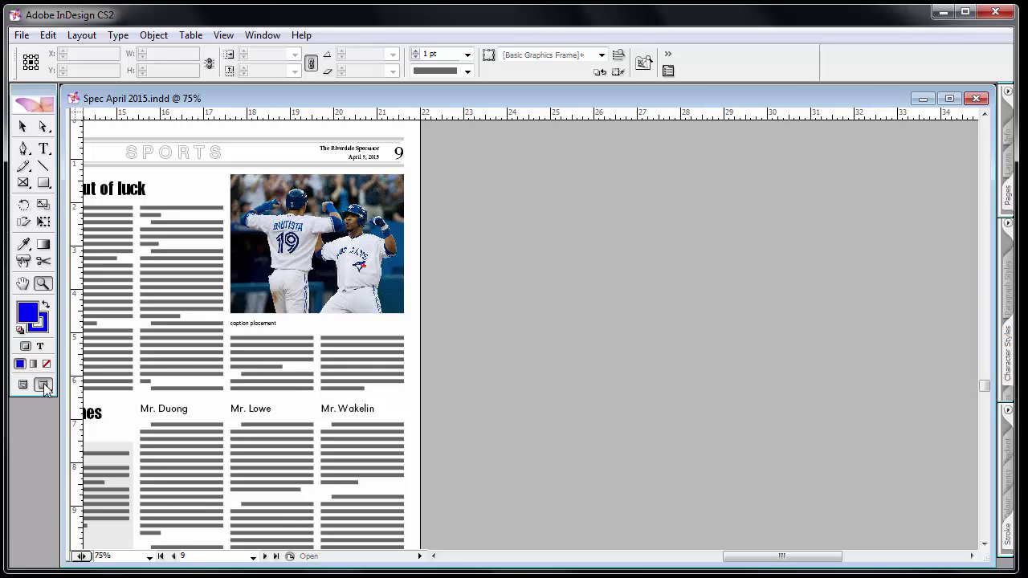
# Jump to the last page of the document and return to page 1
pyautogui.click(274, 557)
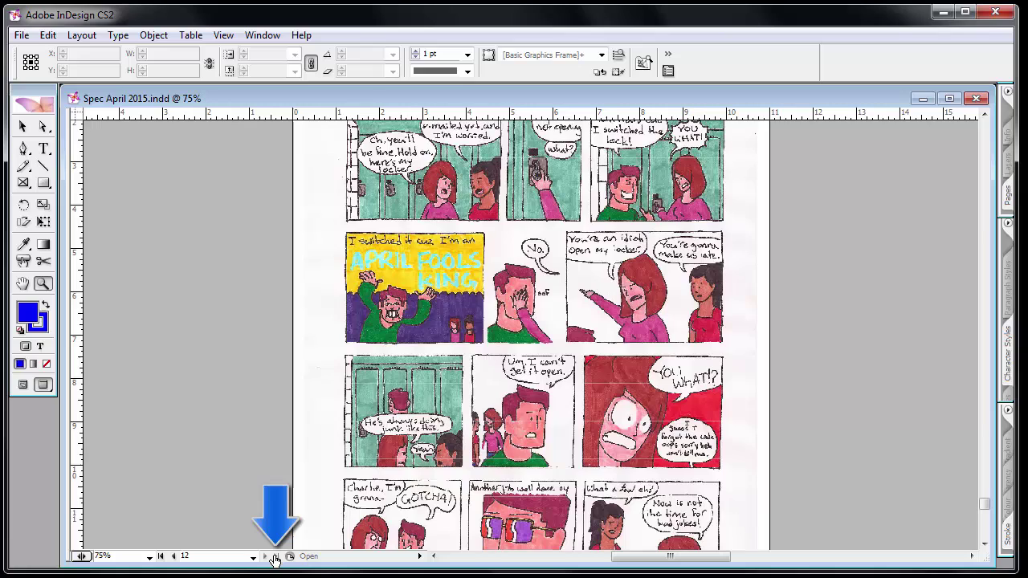
pyautogui.click(161, 557)
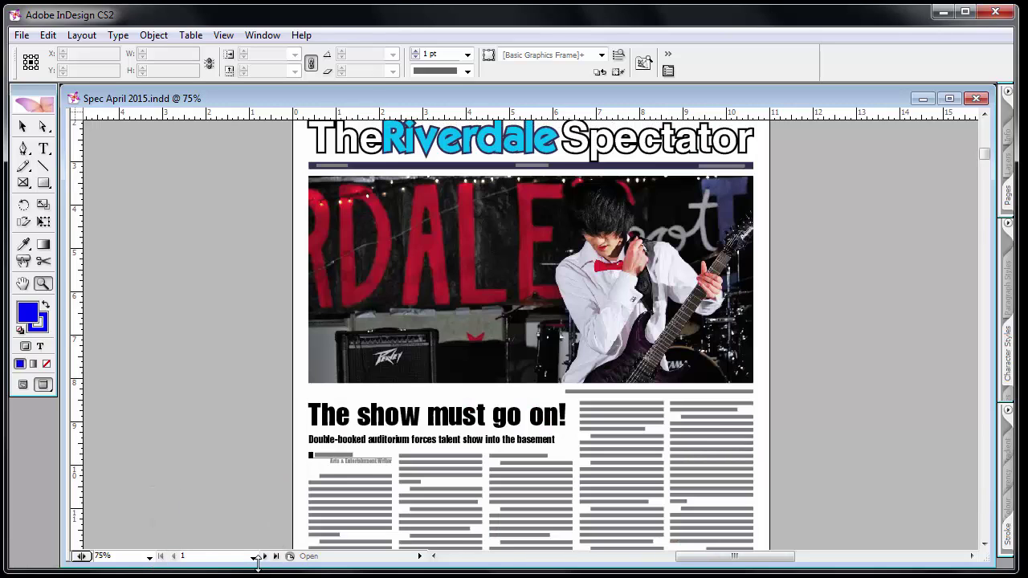
pyautogui.click(253, 558)
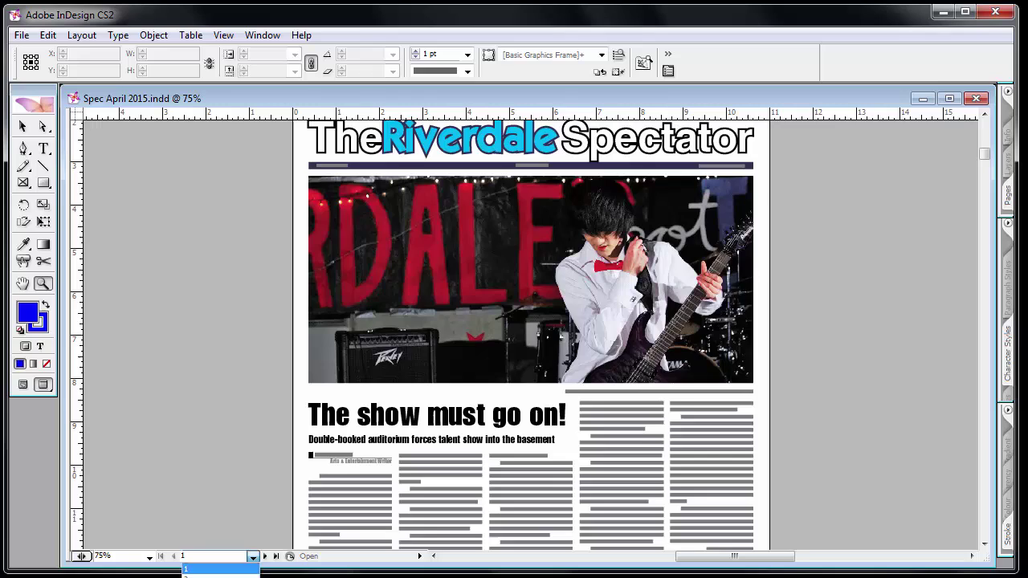
pyautogui.click(254, 576)
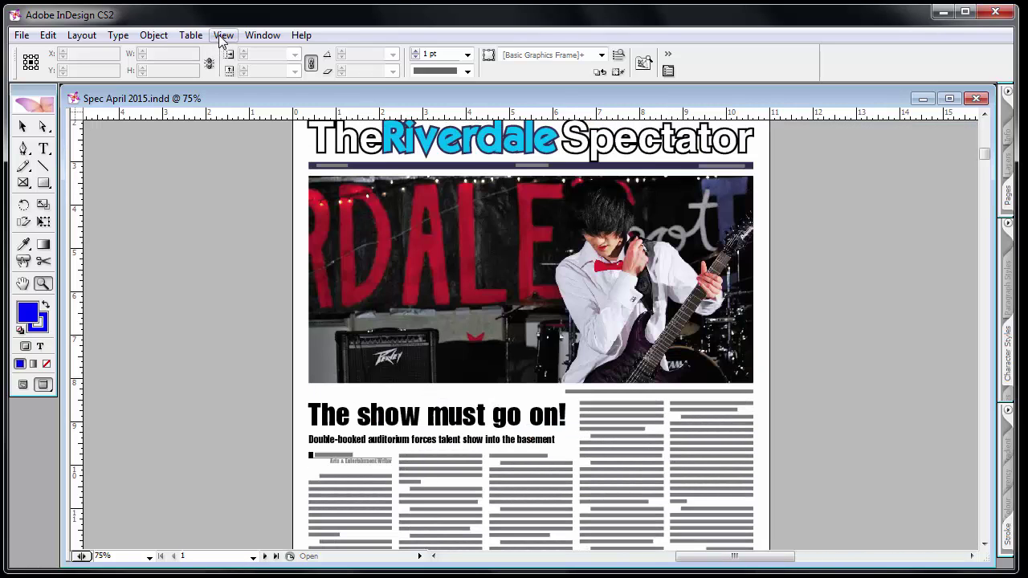
# Fit page 1 in the window, and go to page 2 and fit its whole spread in the window
pyautogui.click(224, 38)
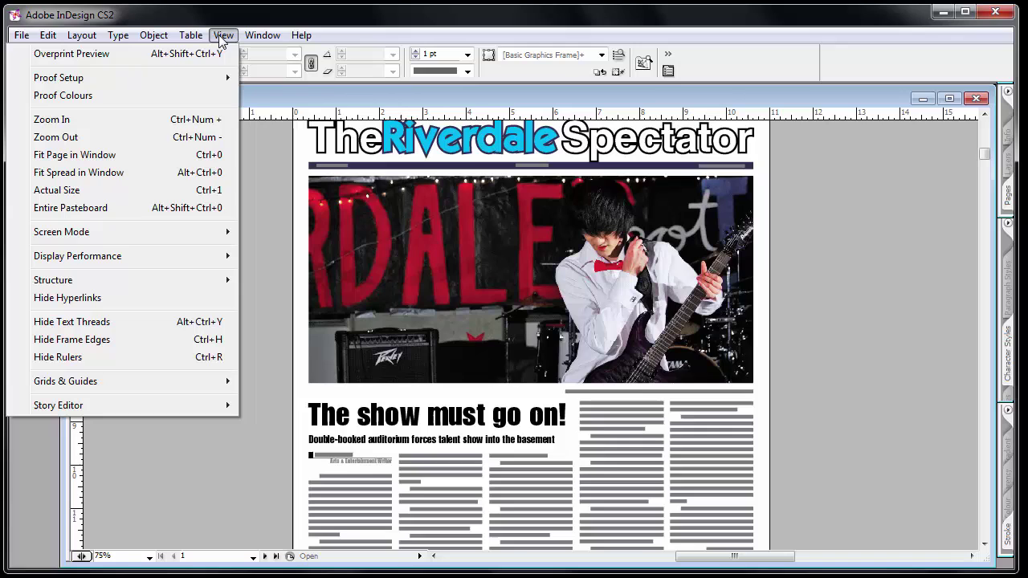
pyautogui.click(178, 158)
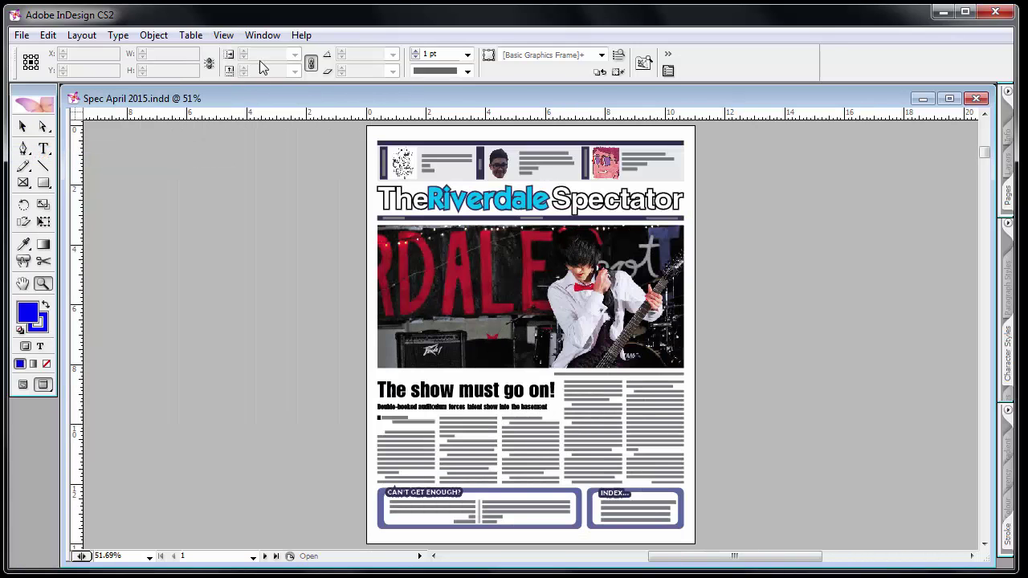
pyautogui.click(264, 557)
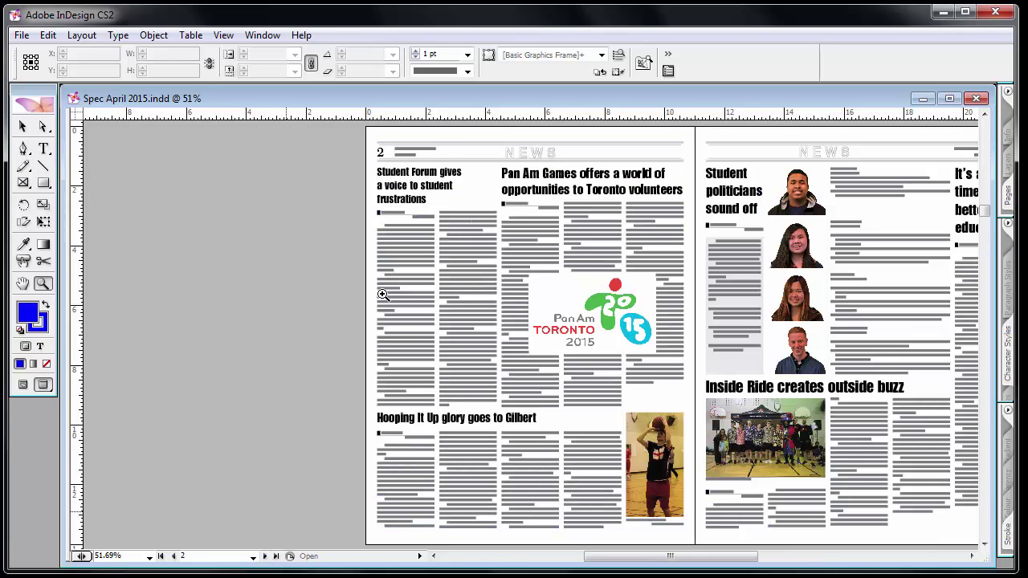
pyautogui.click(229, 39)
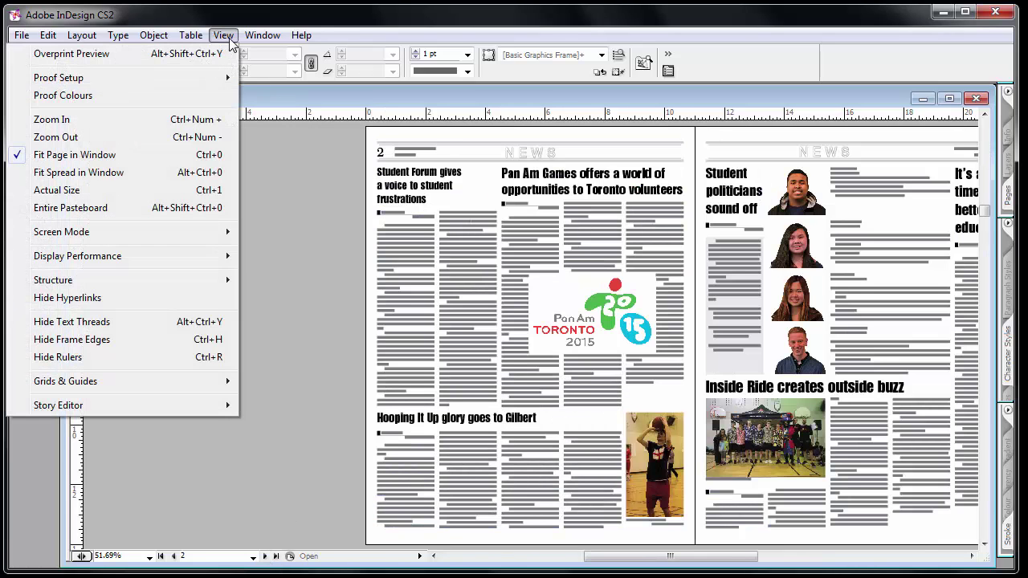
pyautogui.click(163, 172)
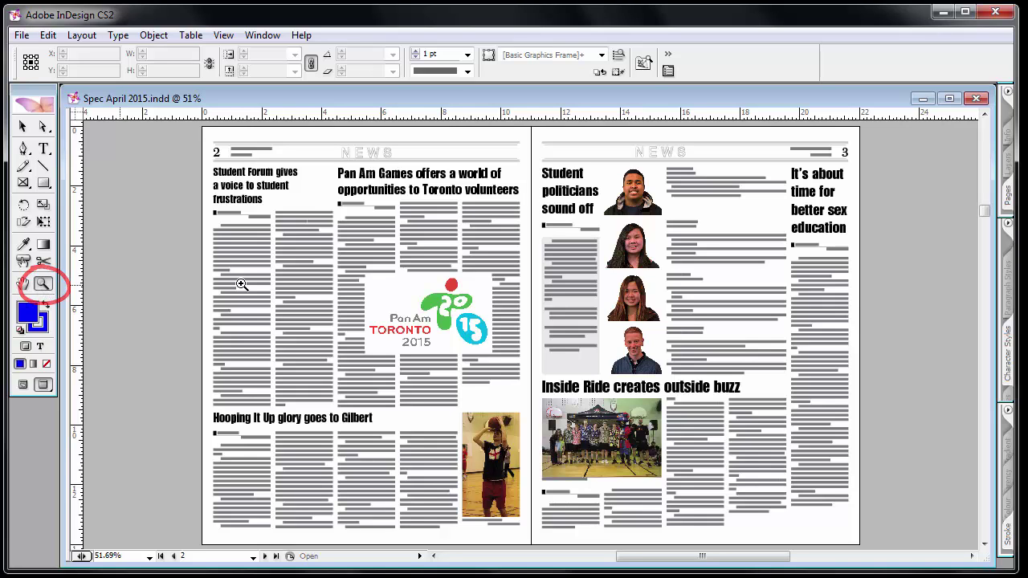
# Zoom in to 200% on the Student Forum article on page 2 with the Zoom tool
pyautogui.click(298, 271)
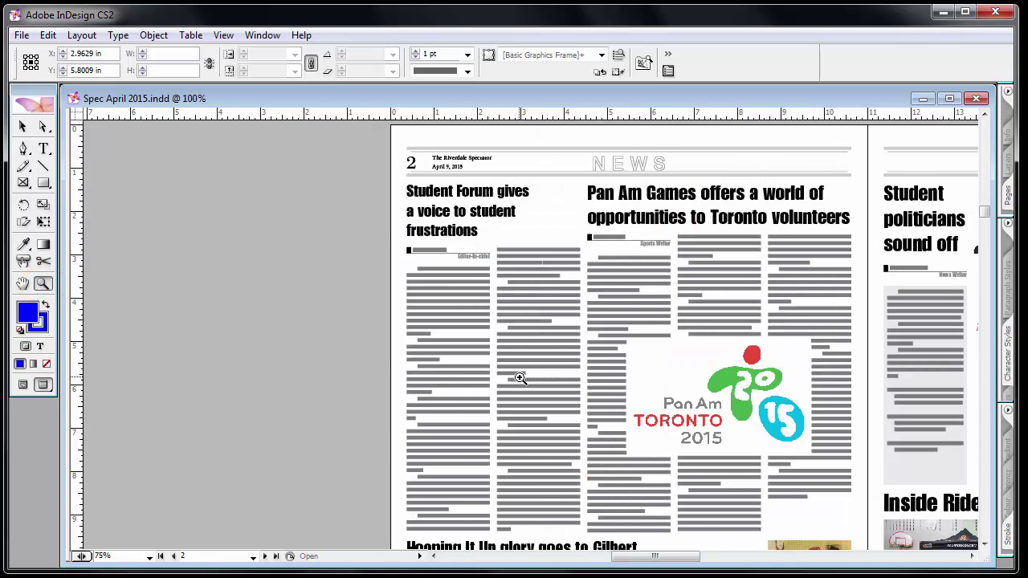
pyautogui.click(520, 378)
pyautogui.click(471, 322)
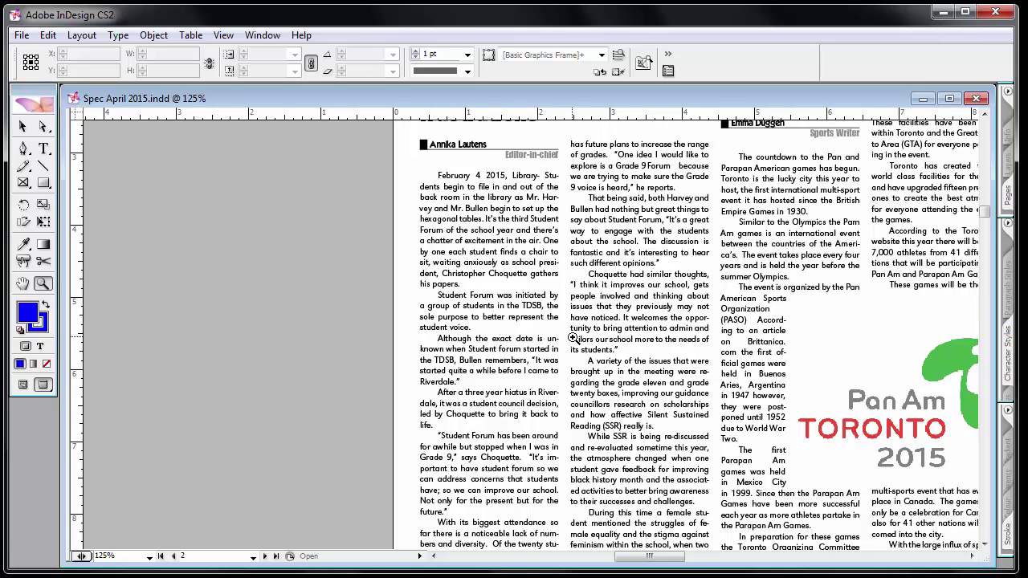
pyautogui.click(517, 334)
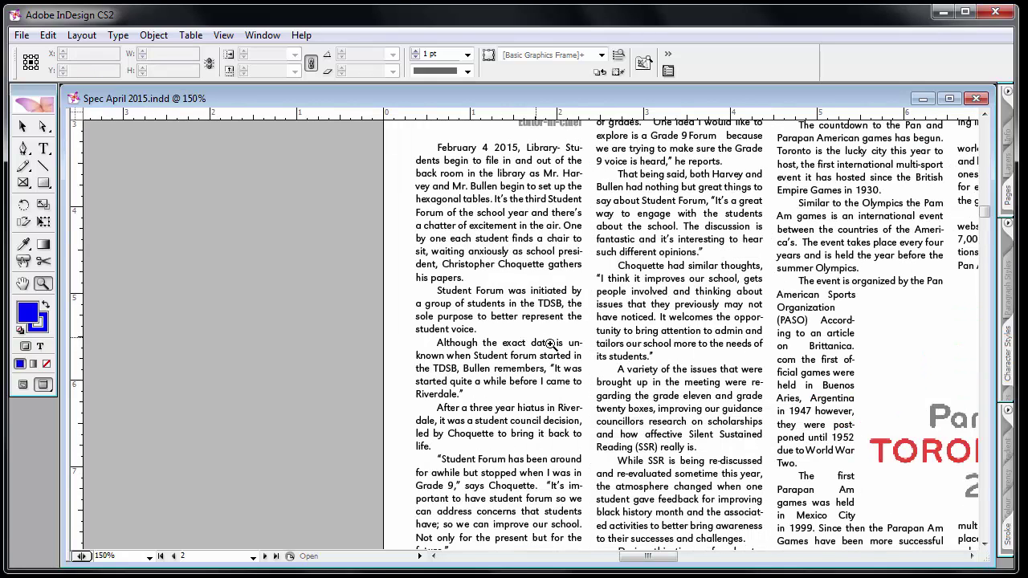
pyautogui.click(551, 342)
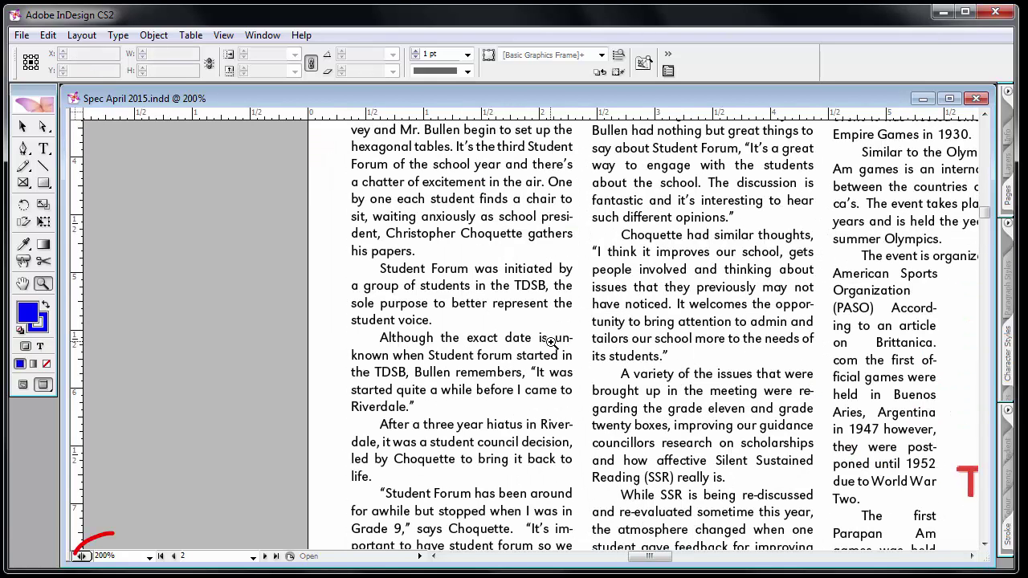
# Set the document zoom to 25%, and change it to 75%
pyautogui.click(149, 557)
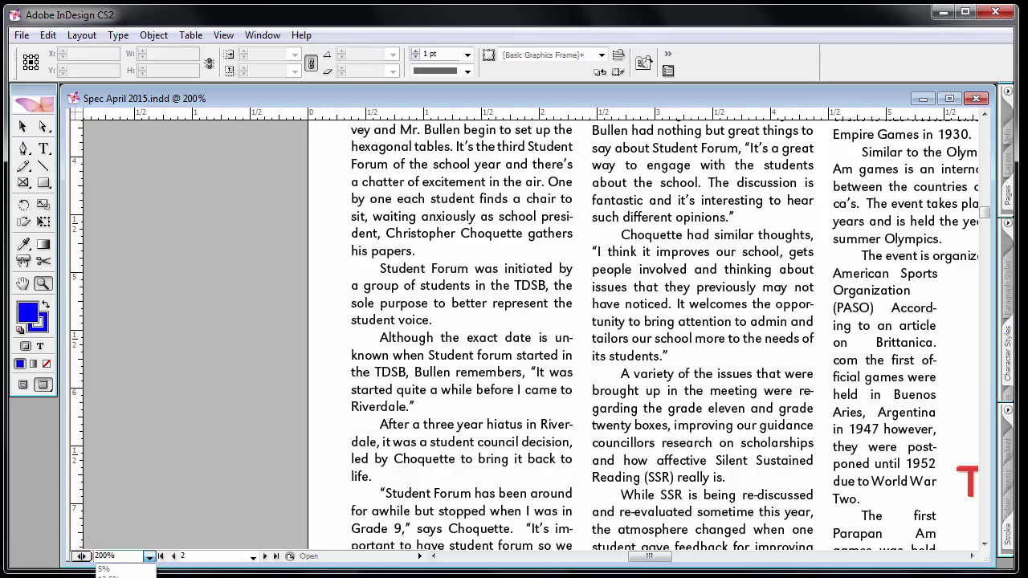
pyautogui.click(108, 577)
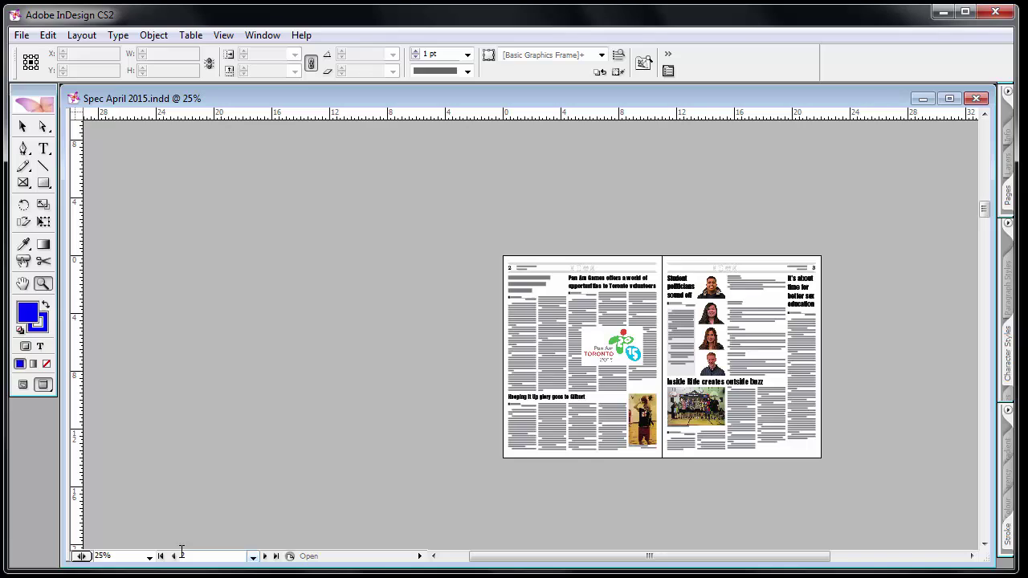
pyautogui.click(149, 557)
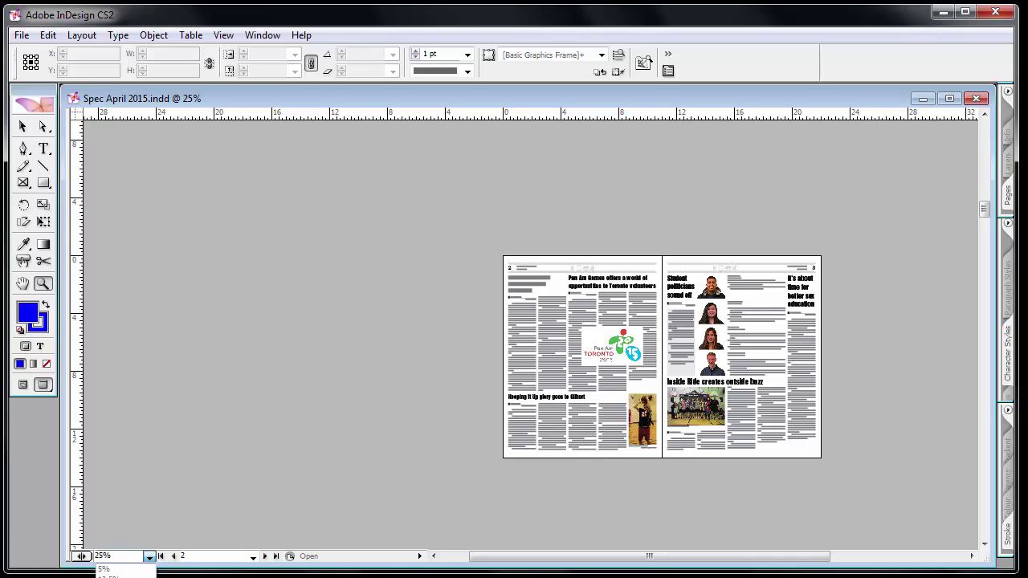
pyautogui.click(108, 577)
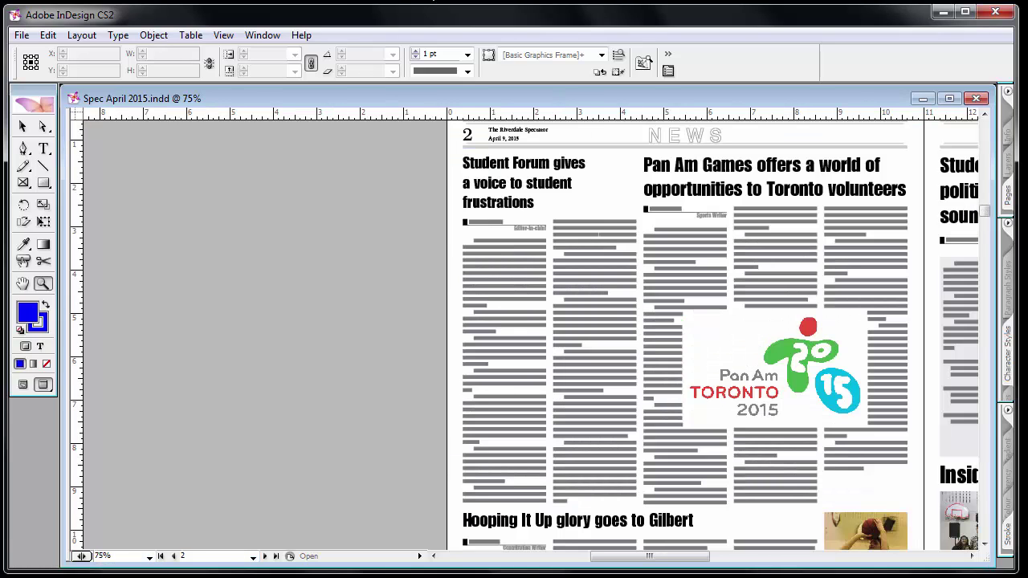
# Fit page 2 in the window and select the two-column text frame below the Student Forum headline
pyautogui.click(223, 35)
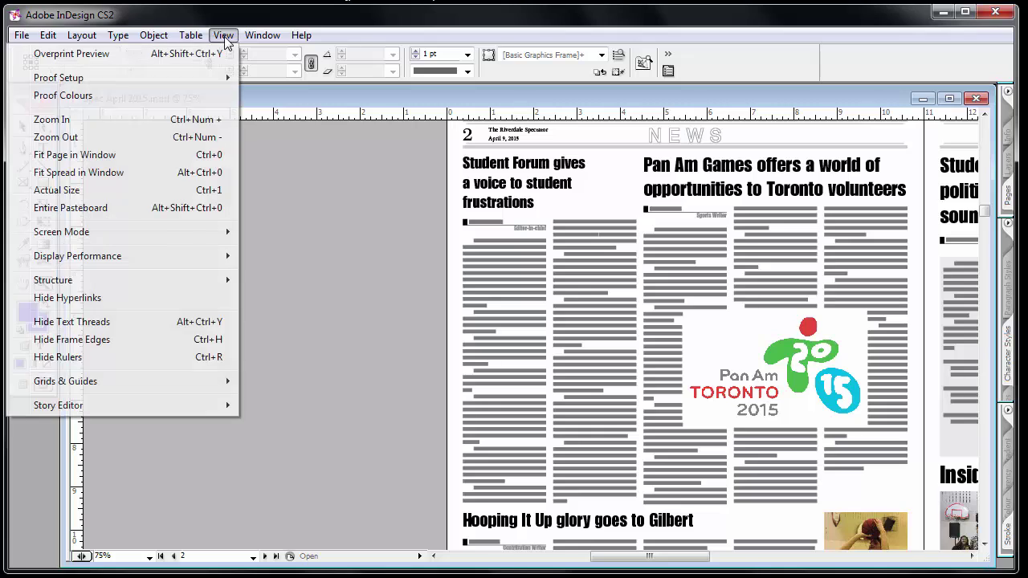
pyautogui.click(150, 159)
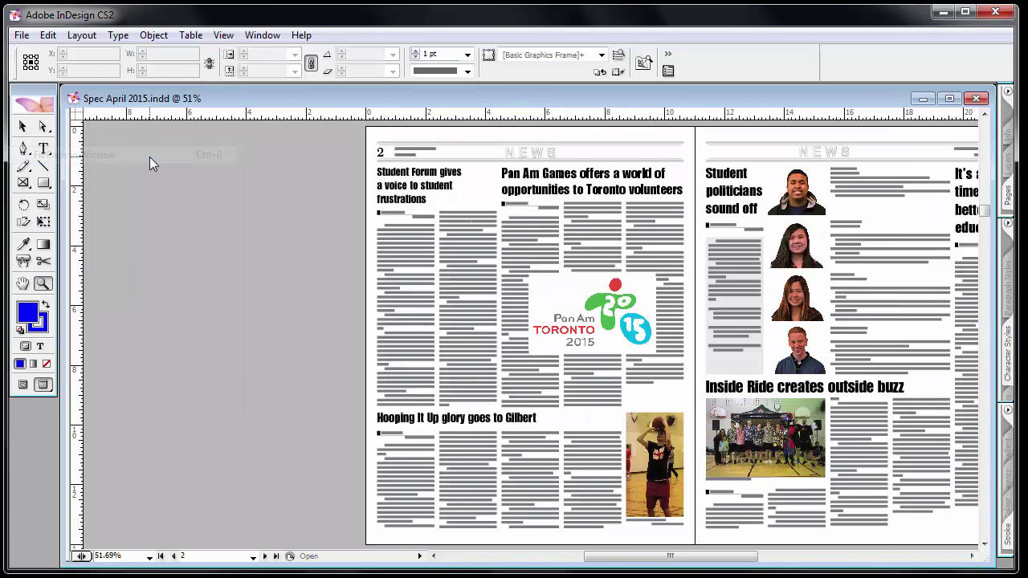
pyautogui.click(23, 131)
pyautogui.click(409, 292)
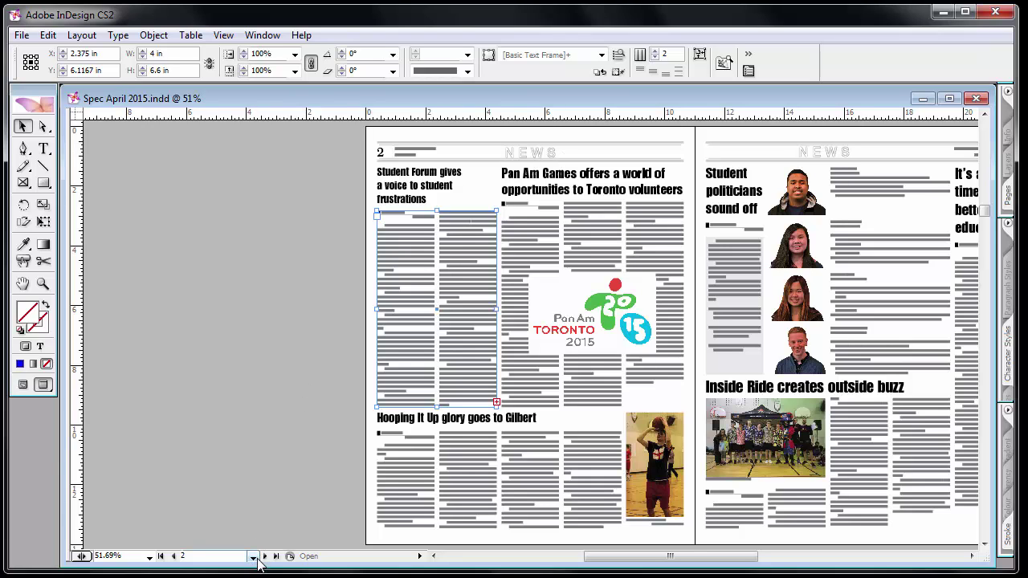
# Go to the A-Master page from the document's page list
pyautogui.click(241, 418)
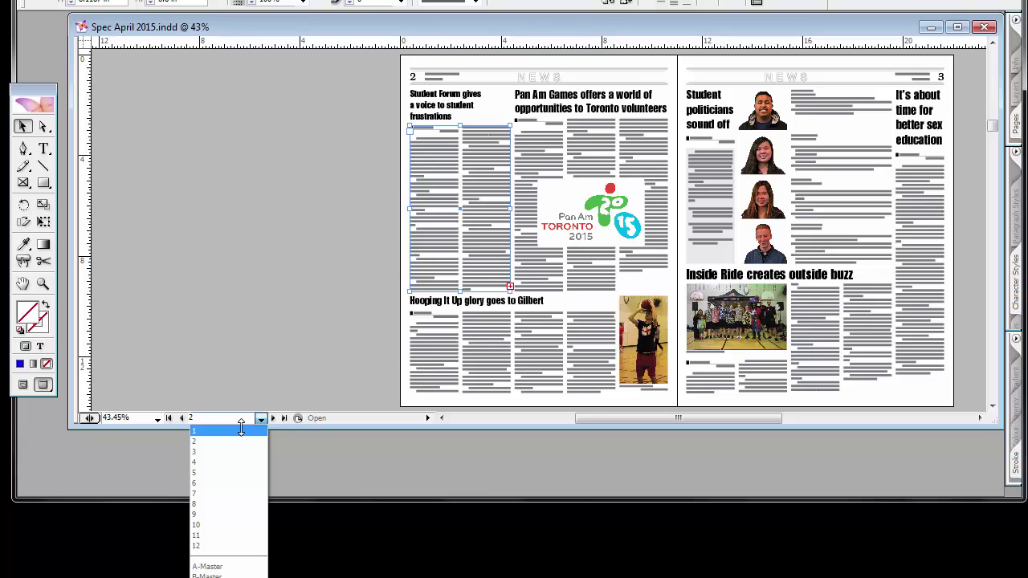
pyautogui.press('Down')
pyautogui.press('Down')
pyautogui.press('Down')
pyautogui.press('Down')
pyautogui.press('Down')
pyautogui.press('Down')
pyautogui.press('Down')
pyautogui.press('Down')
pyautogui.press('Down')
pyautogui.press('Down')
pyautogui.press('Down')
pyautogui.press('Down')
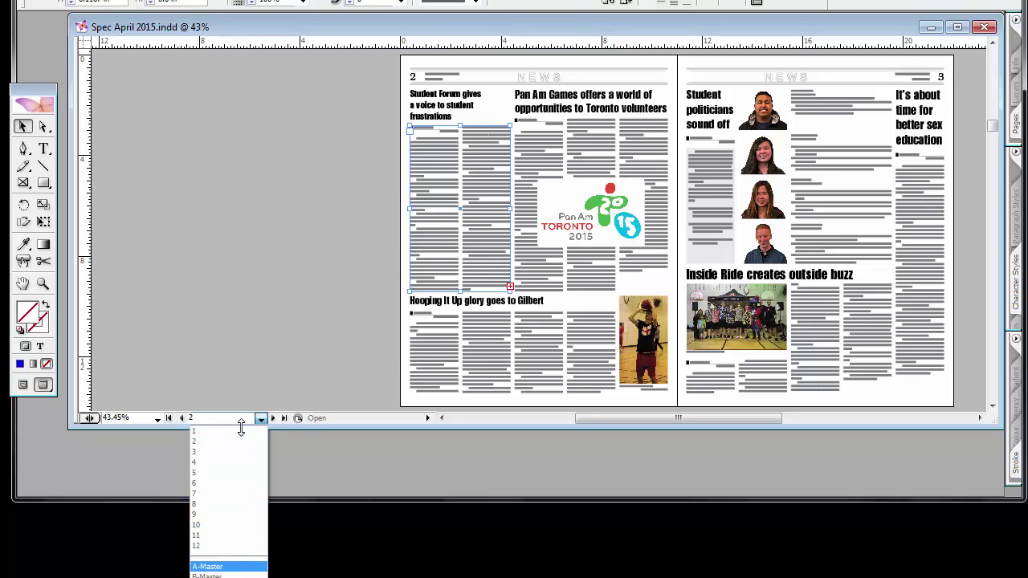
pyautogui.press('Down')
pyautogui.press('Down')
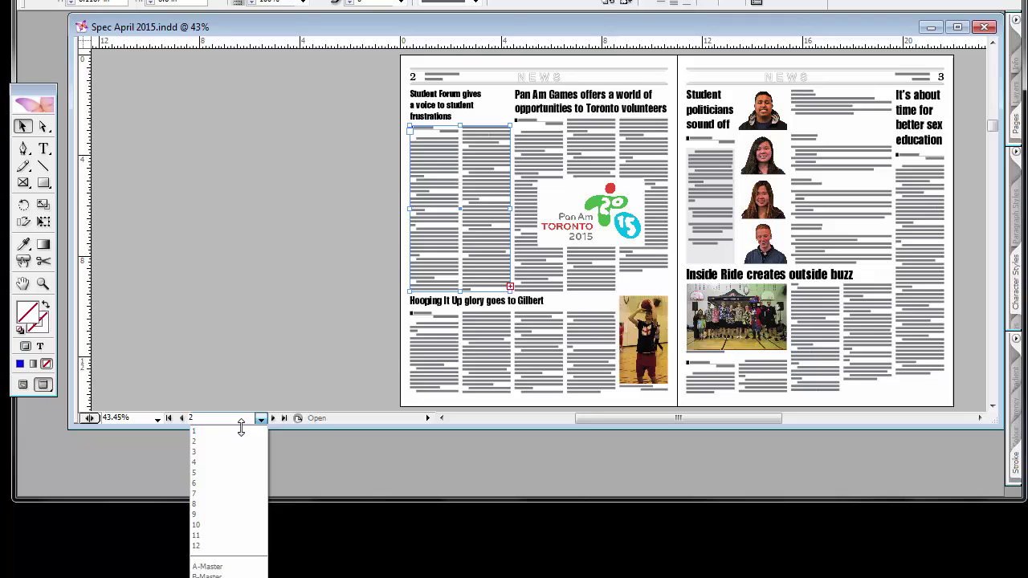
pyautogui.press('Up')
pyautogui.press('Up')
pyautogui.press('Up')
pyautogui.press('Up')
pyautogui.press('Up')
pyautogui.press('Up')
pyautogui.press('Up')
pyautogui.press('Up')
pyautogui.press('Up')
pyautogui.press('Up')
pyautogui.press('Up')
pyautogui.press('Up')
pyautogui.press('Up')
pyautogui.press('Down')
pyautogui.press('Down')
pyautogui.press('Down')
pyautogui.press('Down')
pyautogui.press('Down')
pyautogui.press('Down')
pyautogui.press('Down')
pyautogui.press('Down')
pyautogui.press('Down')
pyautogui.press('Down')
pyautogui.press('Down')
pyautogui.press('Down')
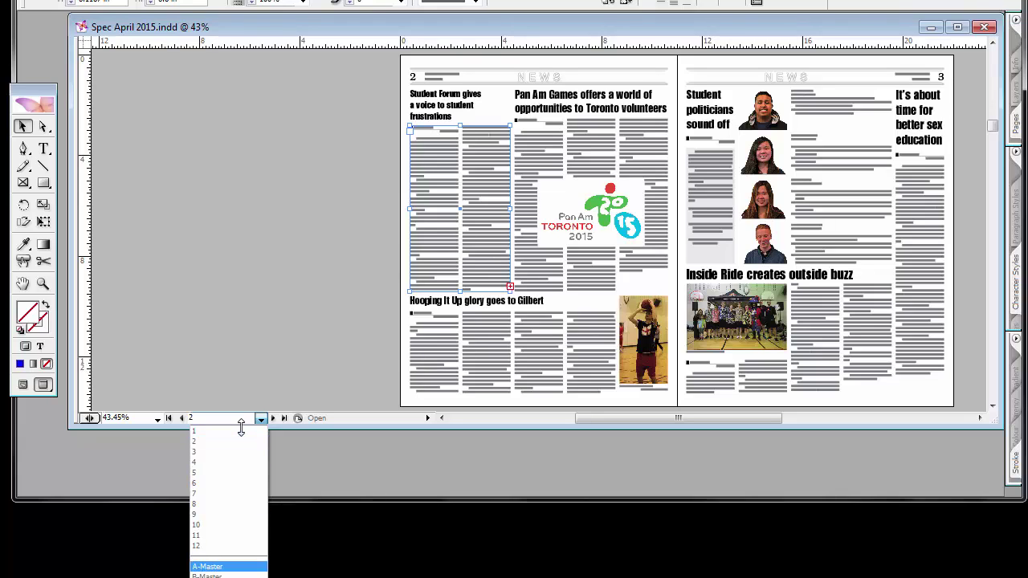
pyautogui.press('Return')
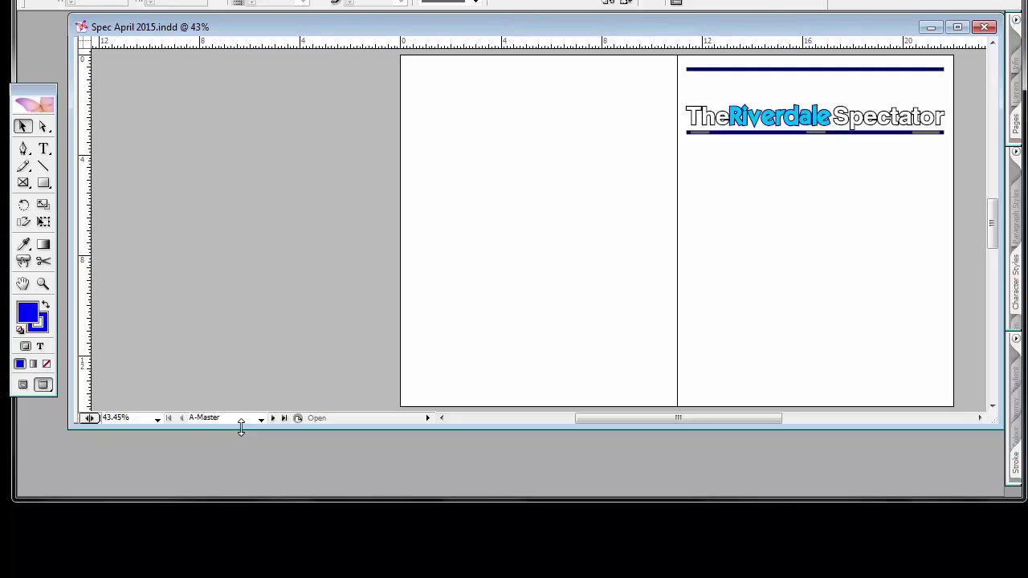
# Go to the B-Master spread to view its header layout
pyautogui.click(260, 418)
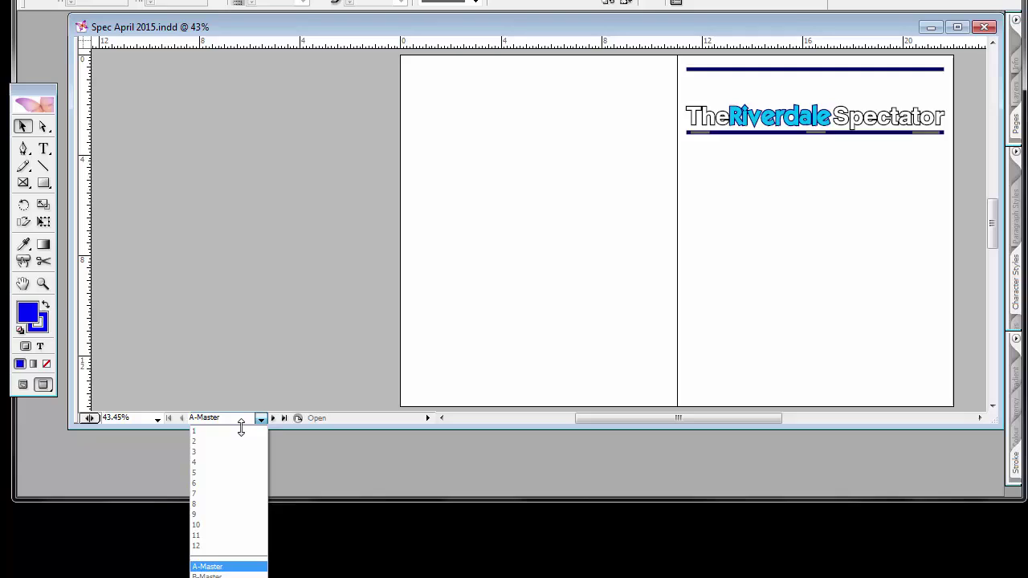
pyautogui.press('Down')
pyautogui.press('Return')
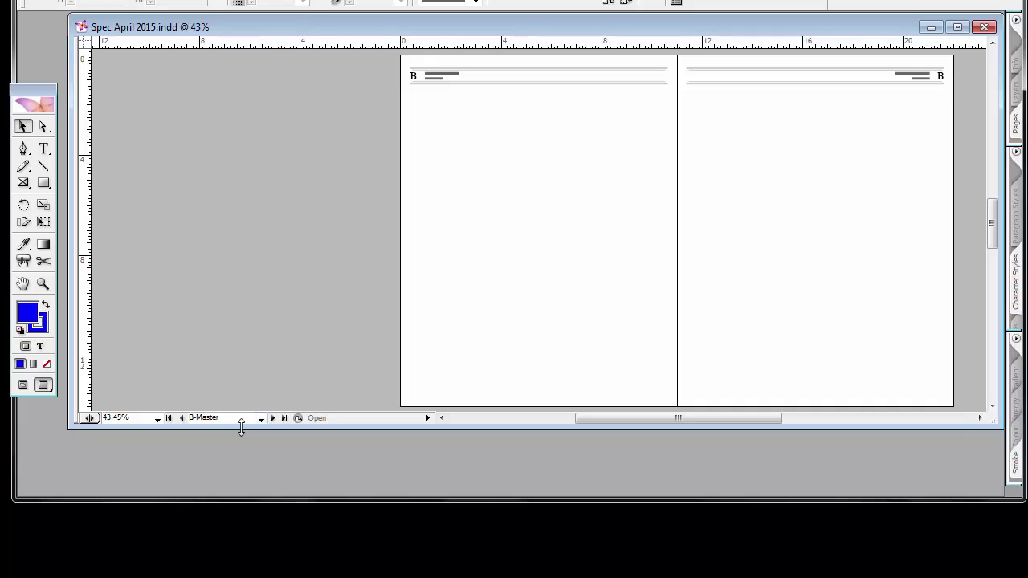
# Go to the C-Master spread from the document's page list
pyautogui.hotkey('alt', 'Down')
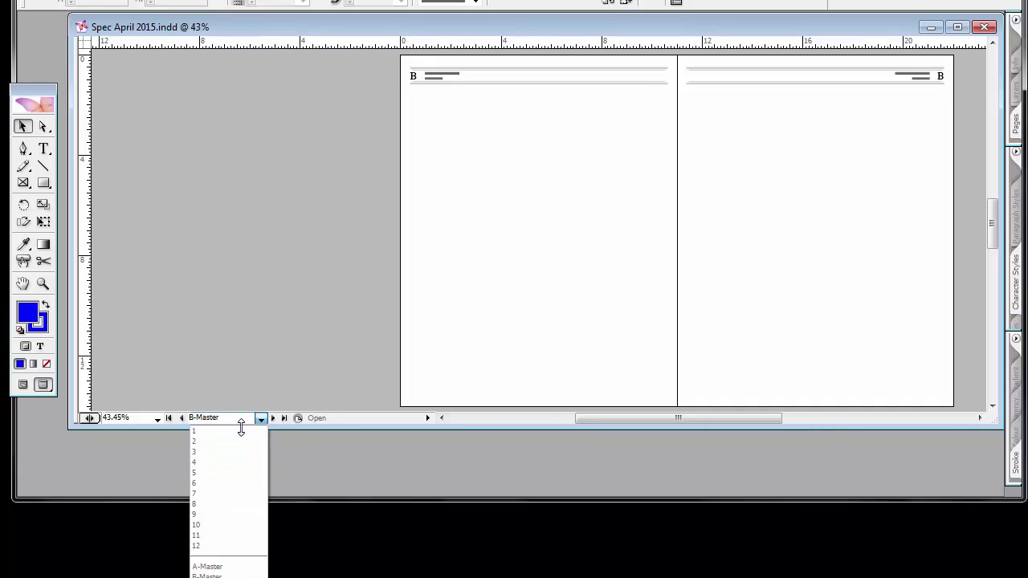
pyautogui.press('Down')
pyautogui.press('Return')
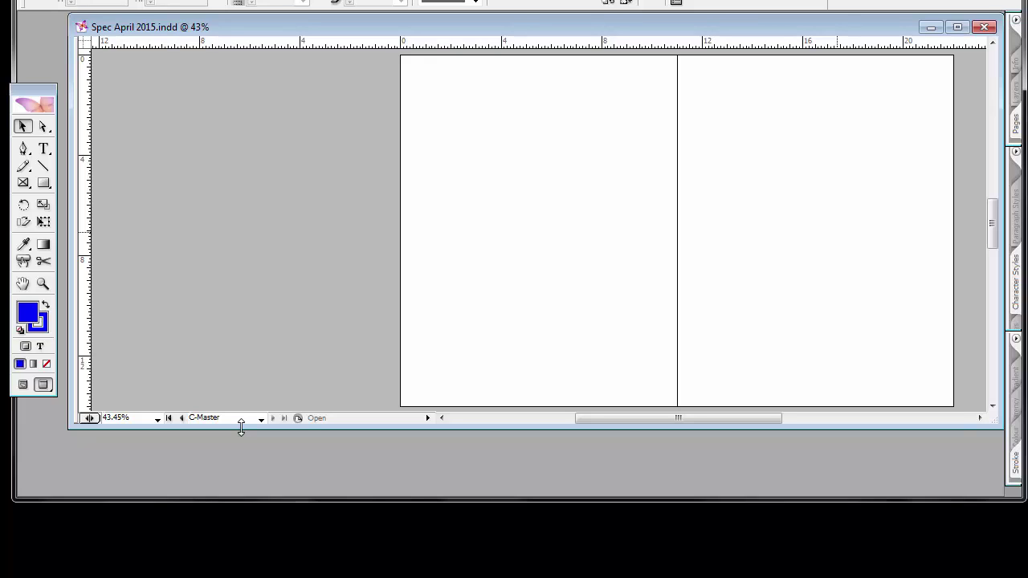
# Go to the A-Master spread and select the date and edition text frame below the masthead
pyautogui.click(261, 418)
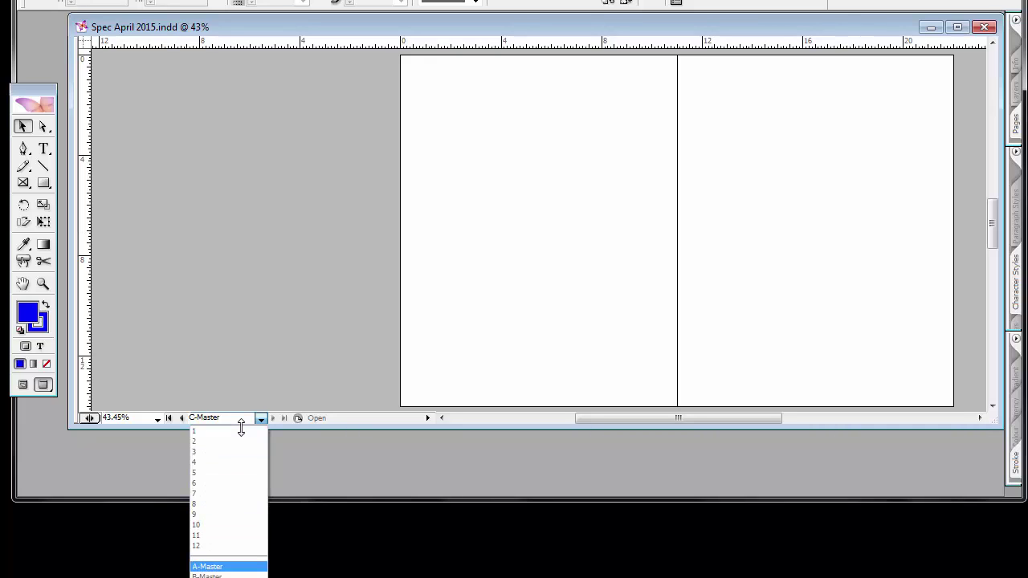
pyautogui.press('Return')
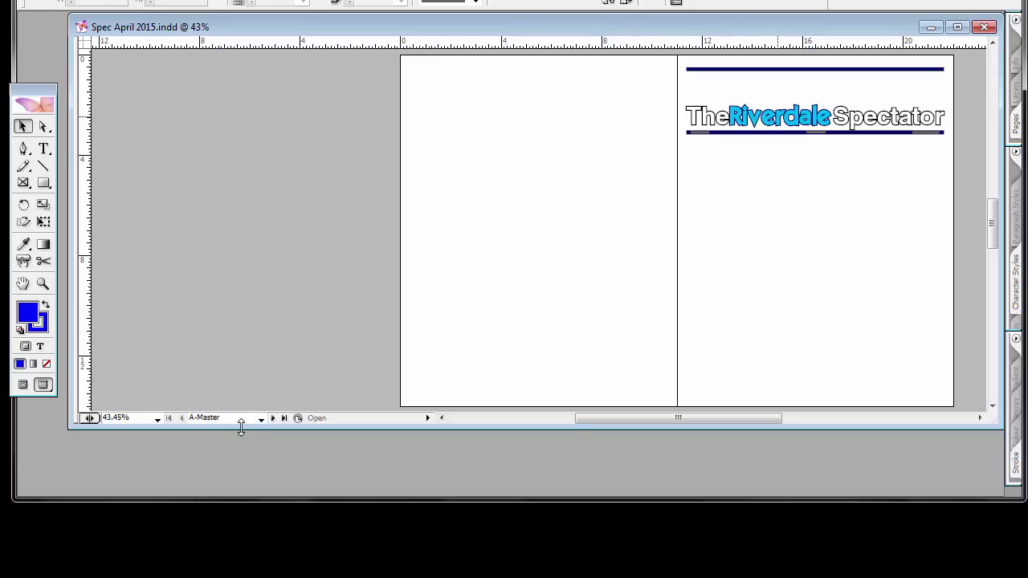
pyautogui.press('/')
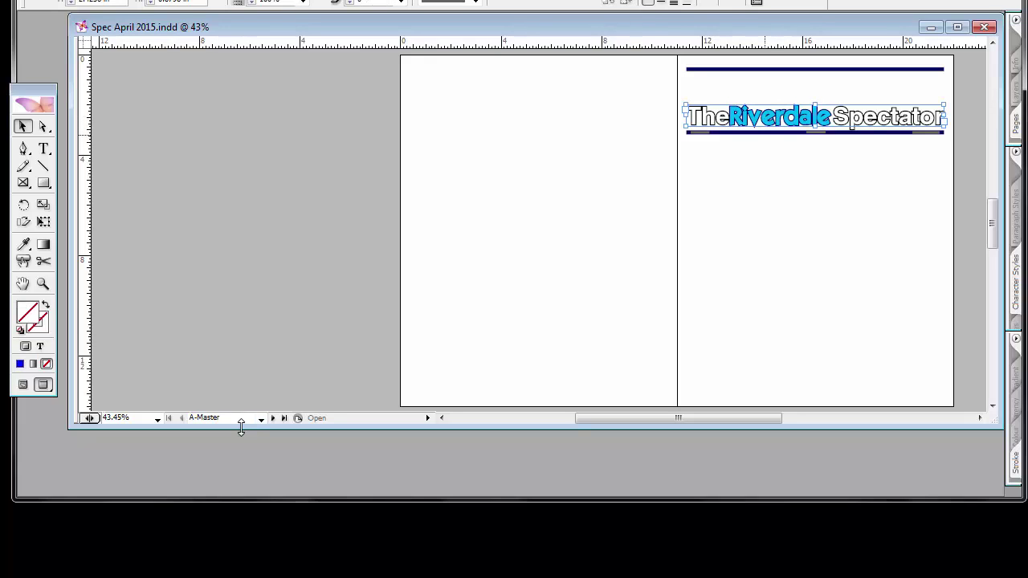
pyautogui.click(815, 132)
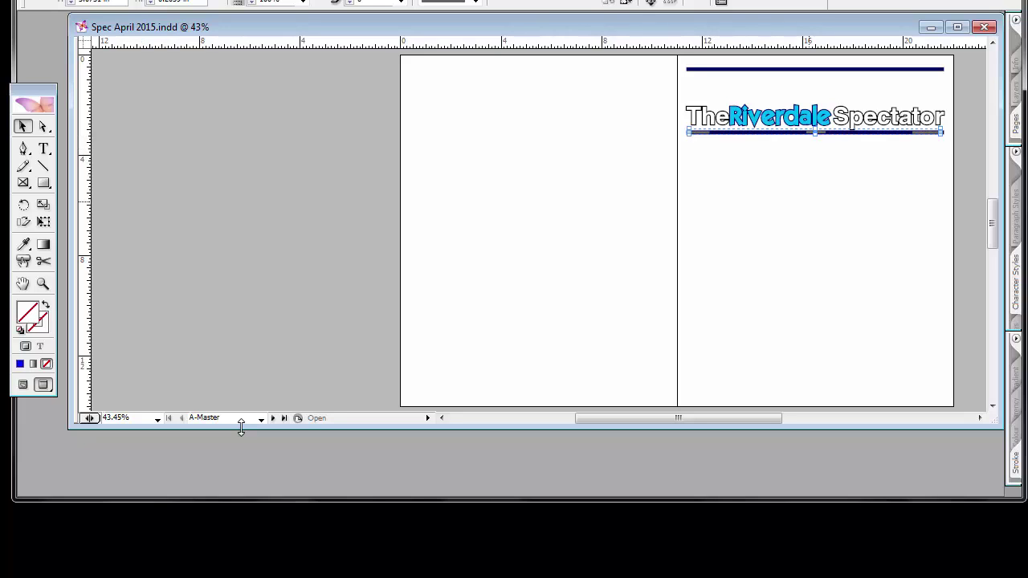
# Change the month in the masthead's date line on A-Master to December
pyautogui.press('z')
pyautogui.hotkey('ctrl', '=')
pyautogui.hotkey('ctrl', '=')
pyautogui.hotkey('ctrl', '=')
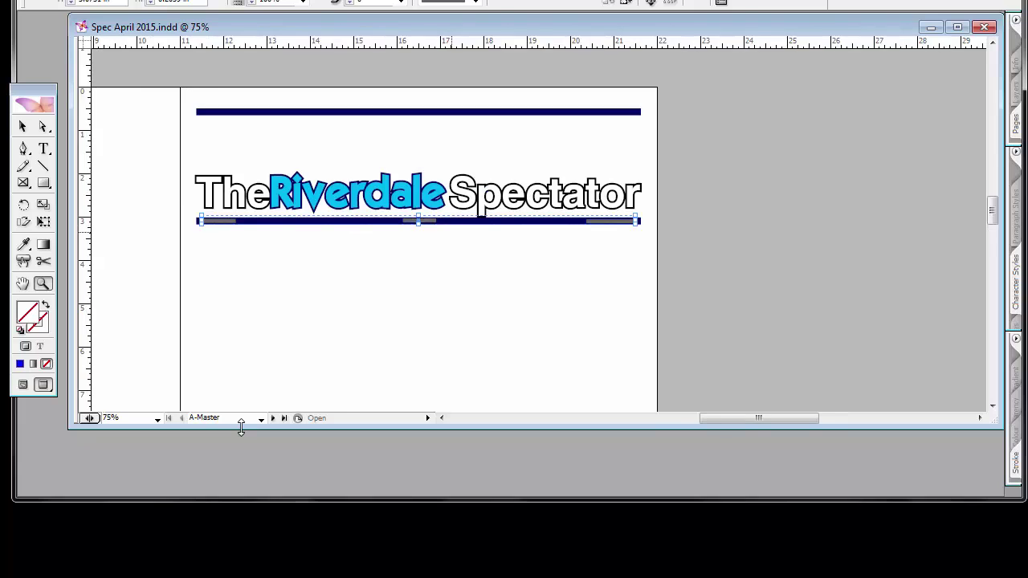
pyautogui.hotkey('ctrl', '=')
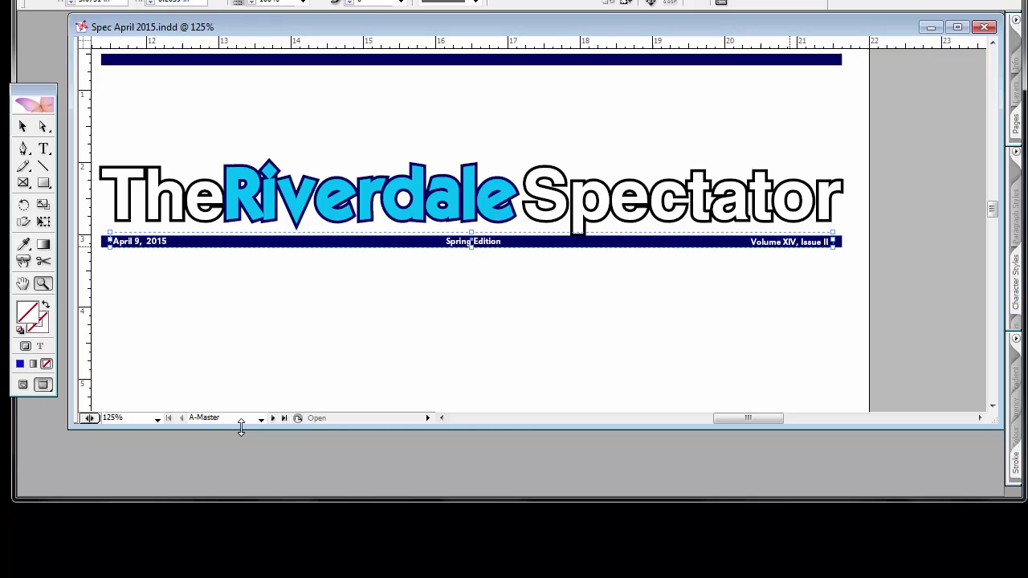
pyautogui.press('t')
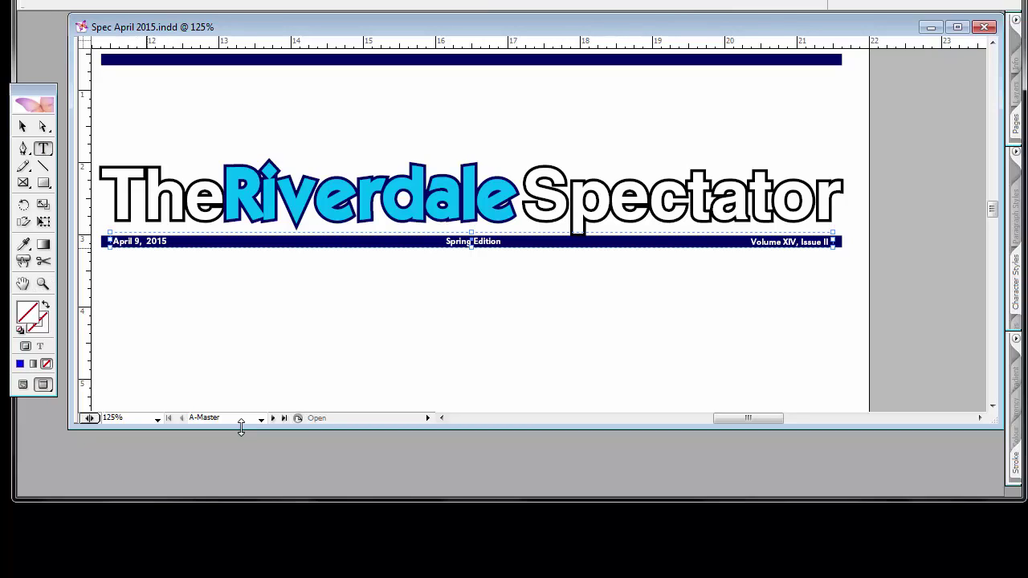
pyautogui.click(140, 241)
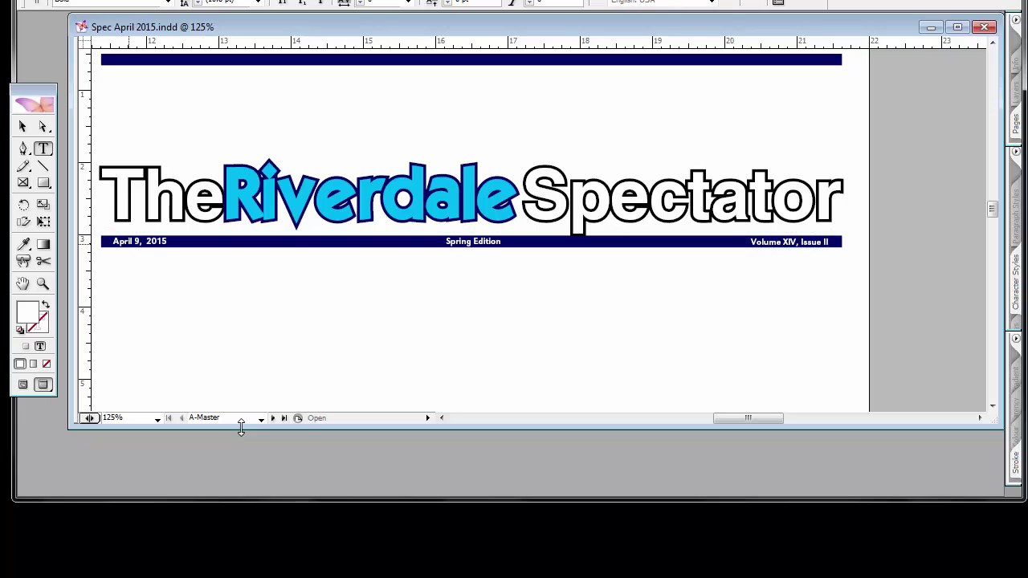
pyautogui.write('December')
# Go to page 1 and check the date line under the masthead
pyautogui.click(241, 421)
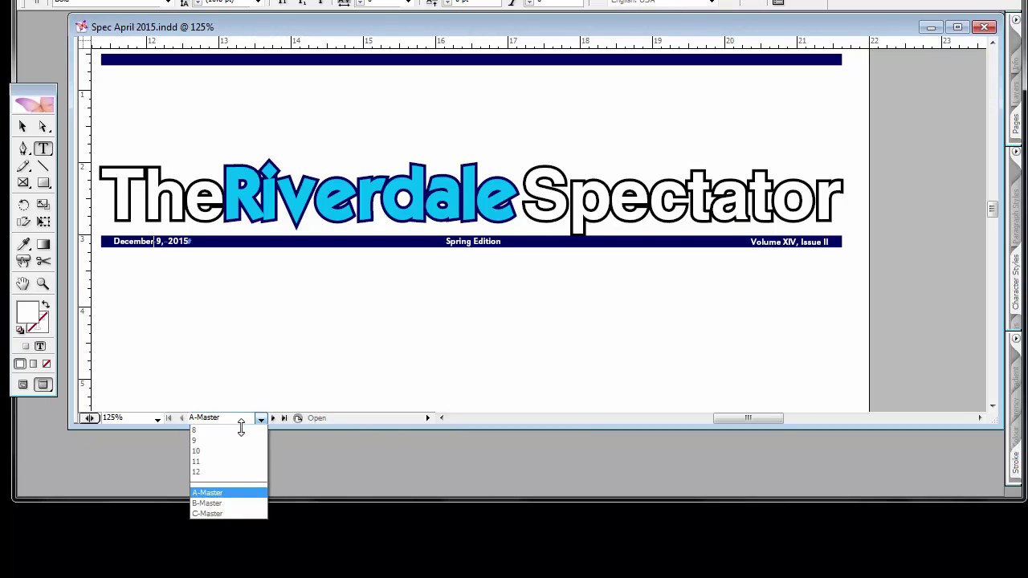
pyautogui.click(241, 430)
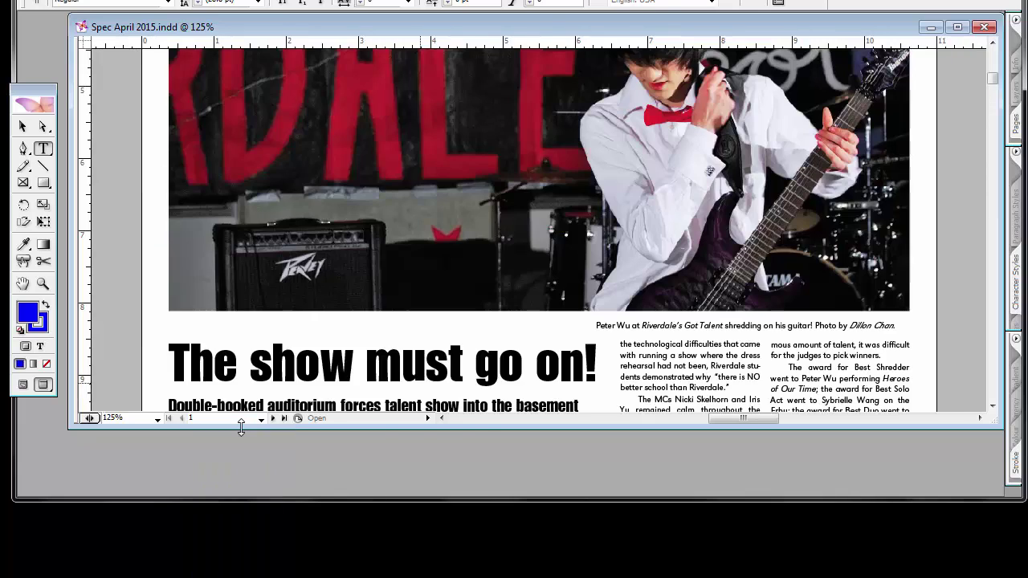
pyautogui.scroll(3, 241, 427)
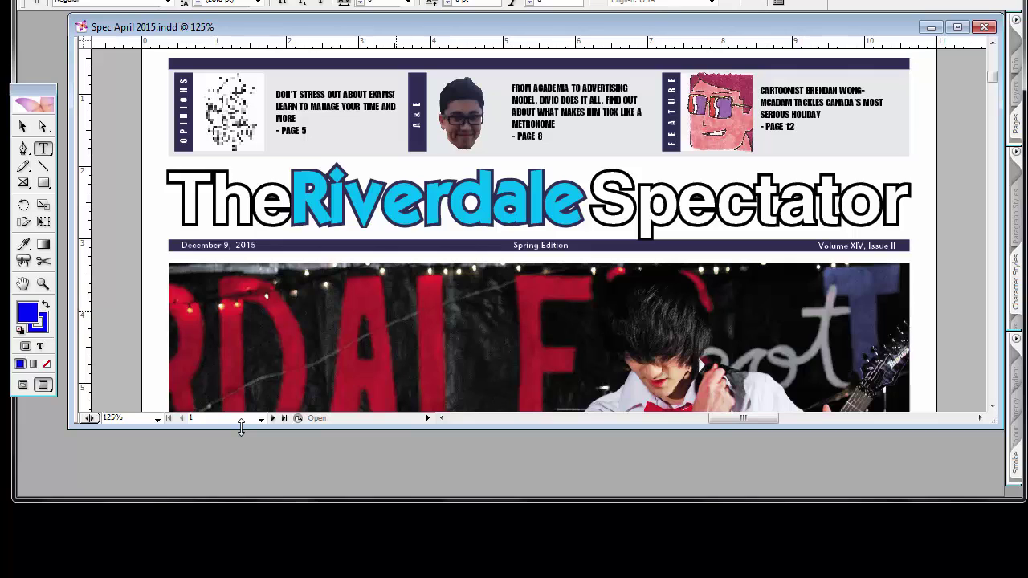
pyautogui.scroll(-3, 241, 428)
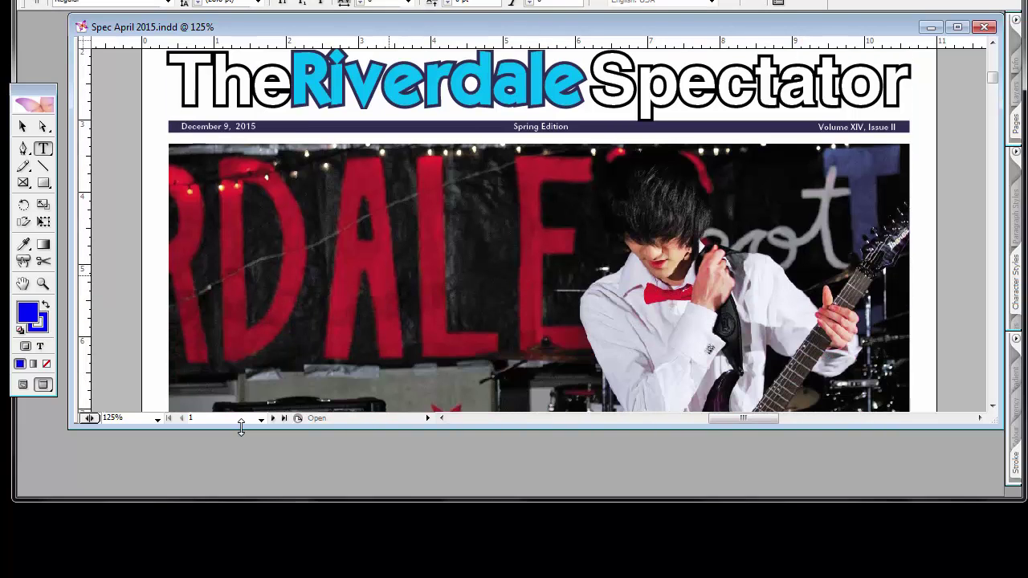
pyautogui.scroll(-3, 241, 428)
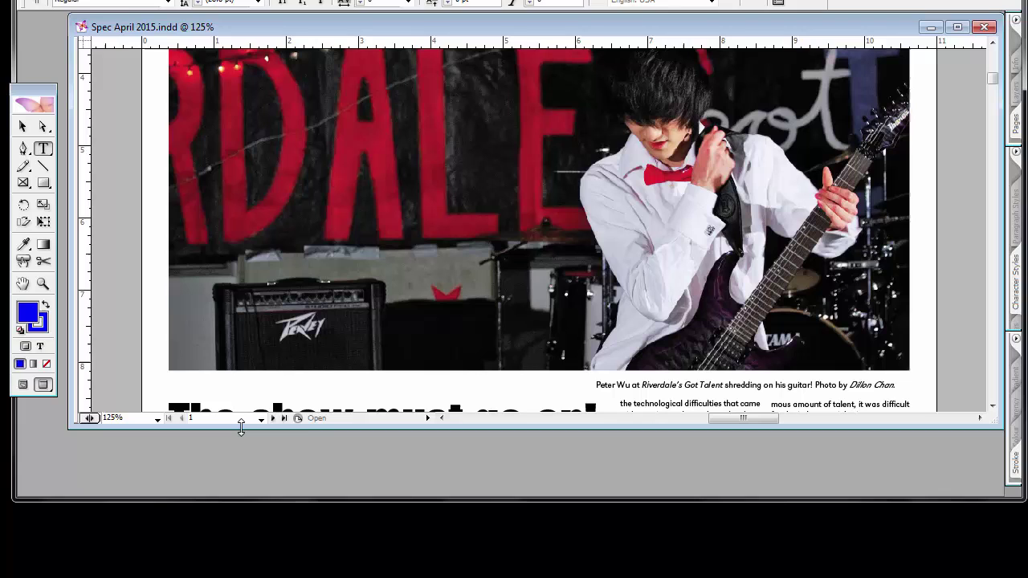
# Select the cover photo, the subheadline frame and the lead article's column frames in turn, and fit page 1 in the window
pyautogui.press('Escape')
pyautogui.scroll(-4, 241, 429)
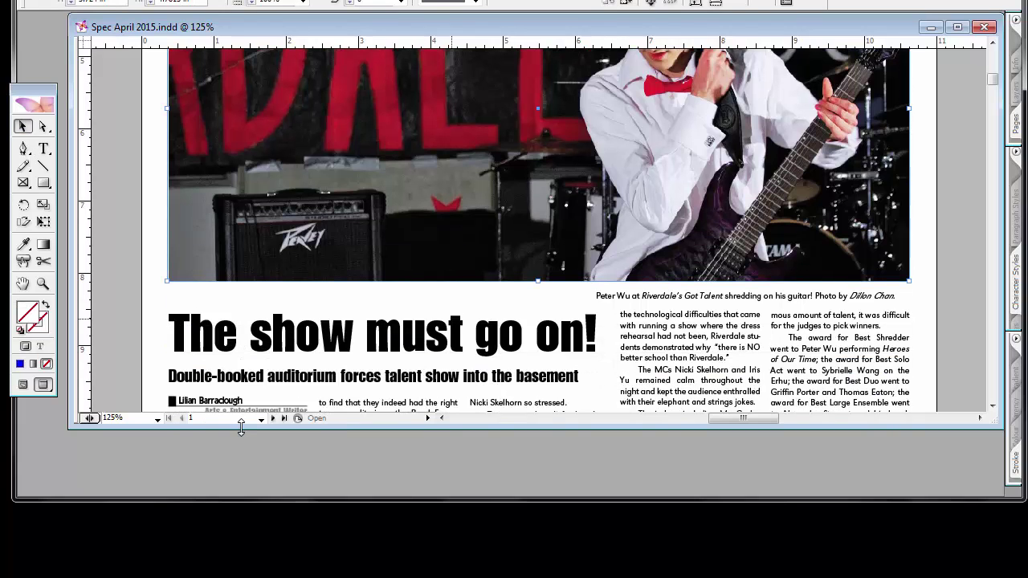
pyautogui.click(386, 286)
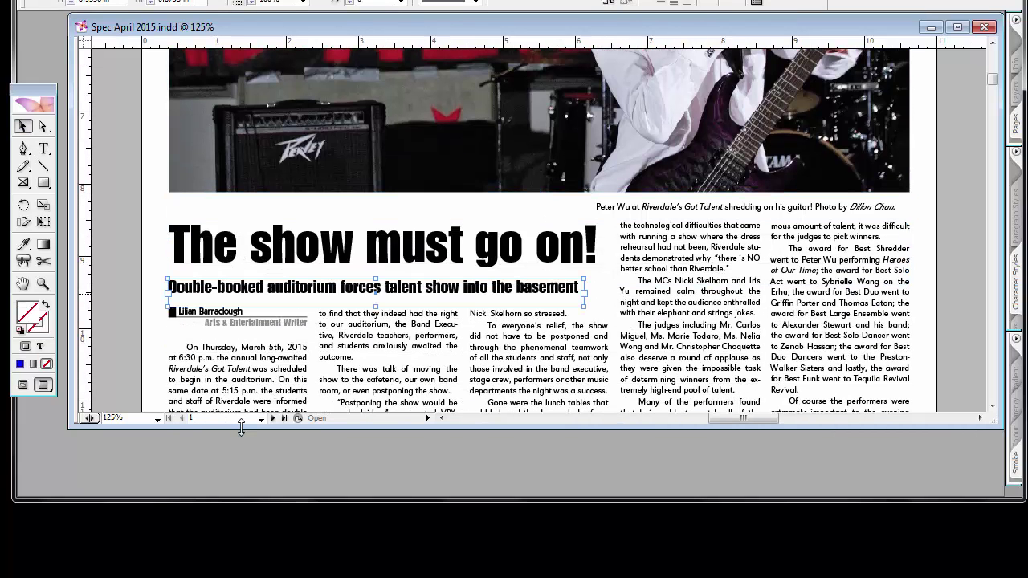
pyautogui.click(361, 356)
pyautogui.hotkey('ctrl', 'alt', '[')
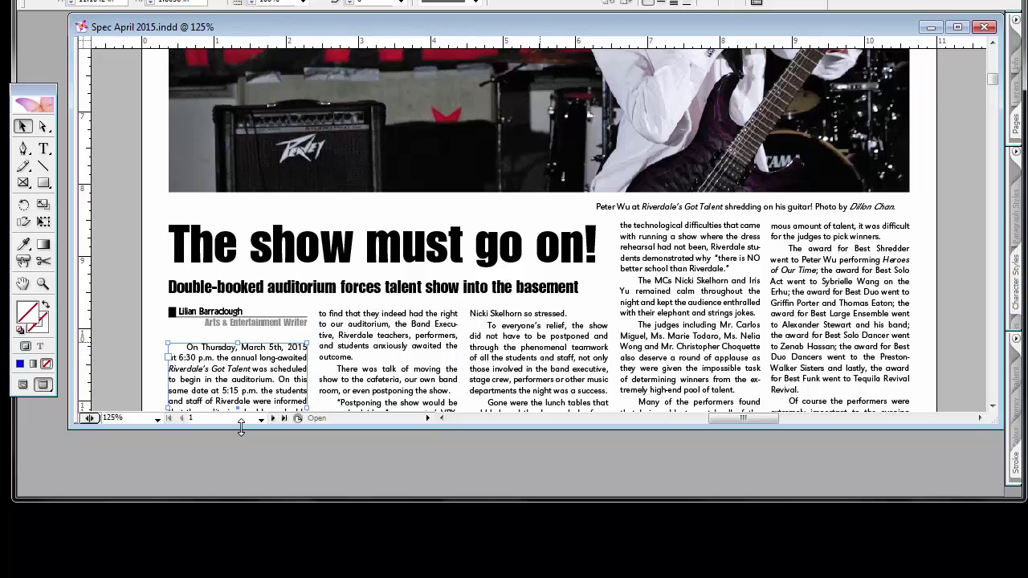
pyautogui.hotkey('ctrl', 'alt', '[')
pyautogui.hotkey('ctrl', '0')
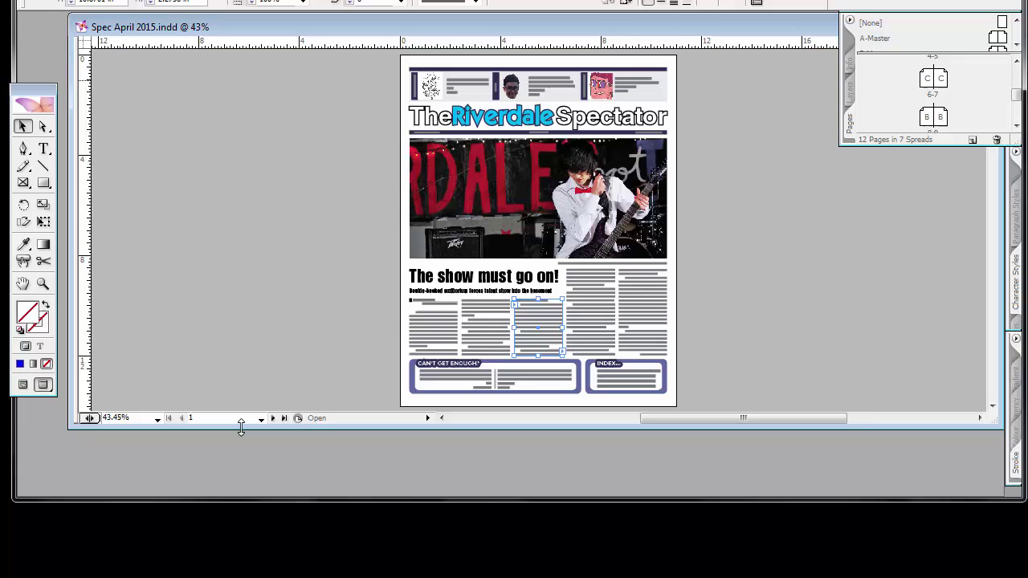
# Open the Apply Master options for page 6, review the available masters and keep C-Master
pyautogui.rightClick(927, 79)
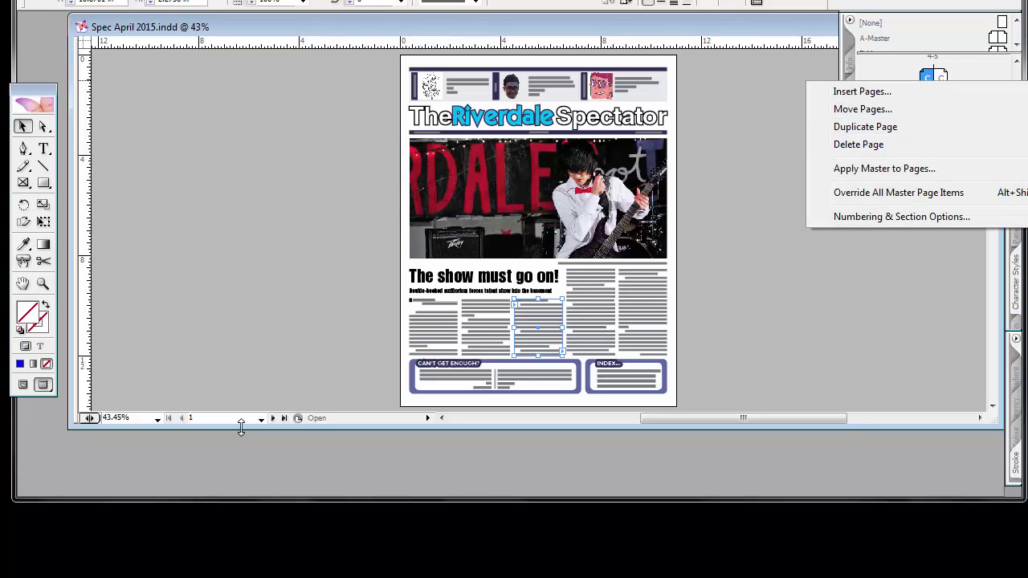
pyautogui.press('Return')
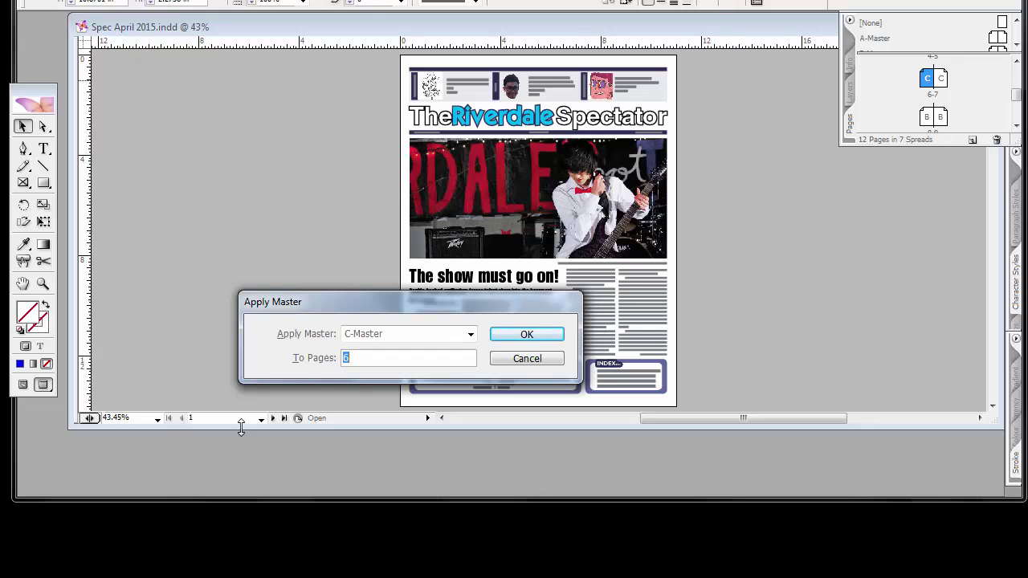
pyautogui.click(471, 335)
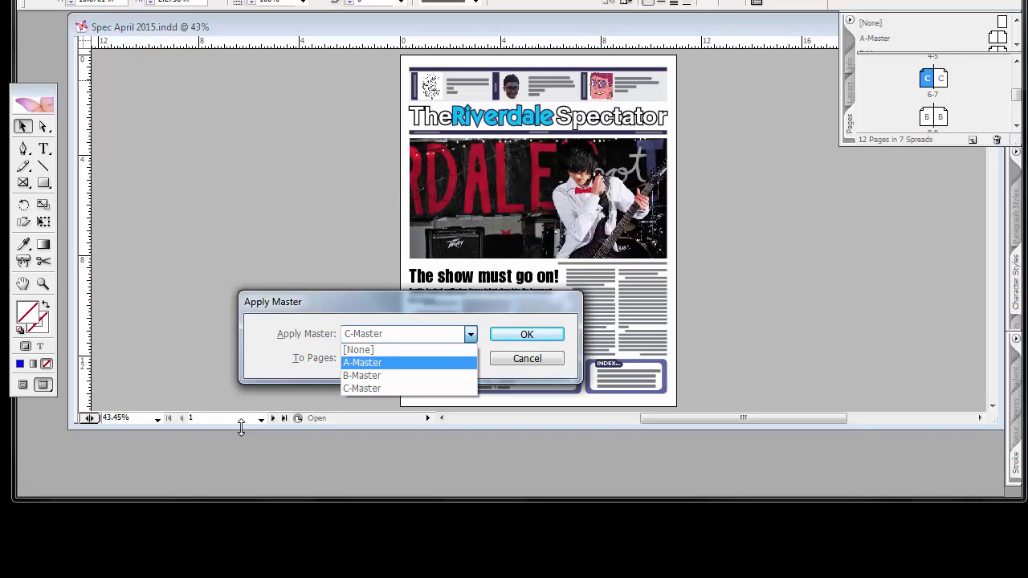
pyautogui.press('Up')
pyautogui.press('Return')
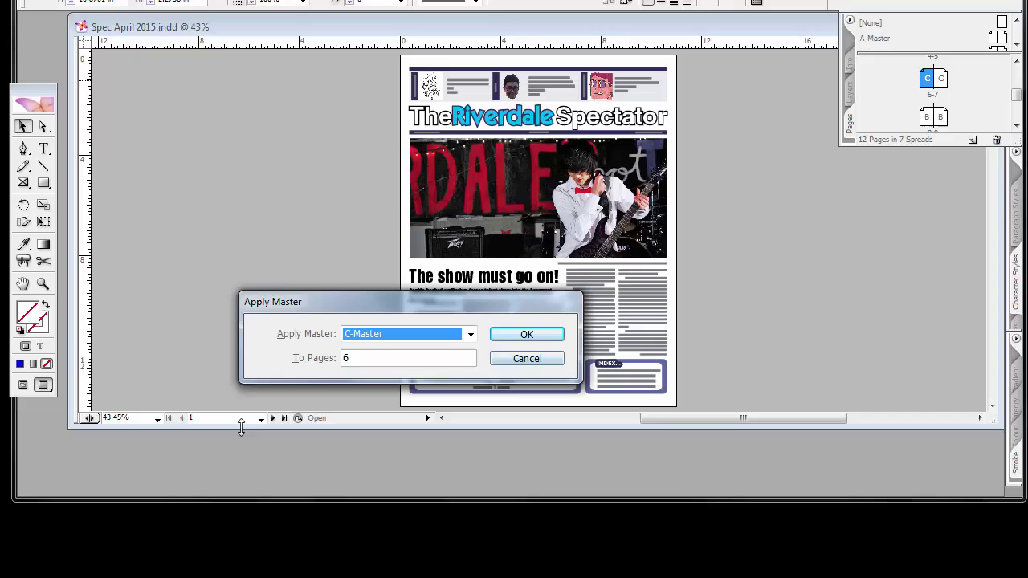
pyautogui.press('Return')
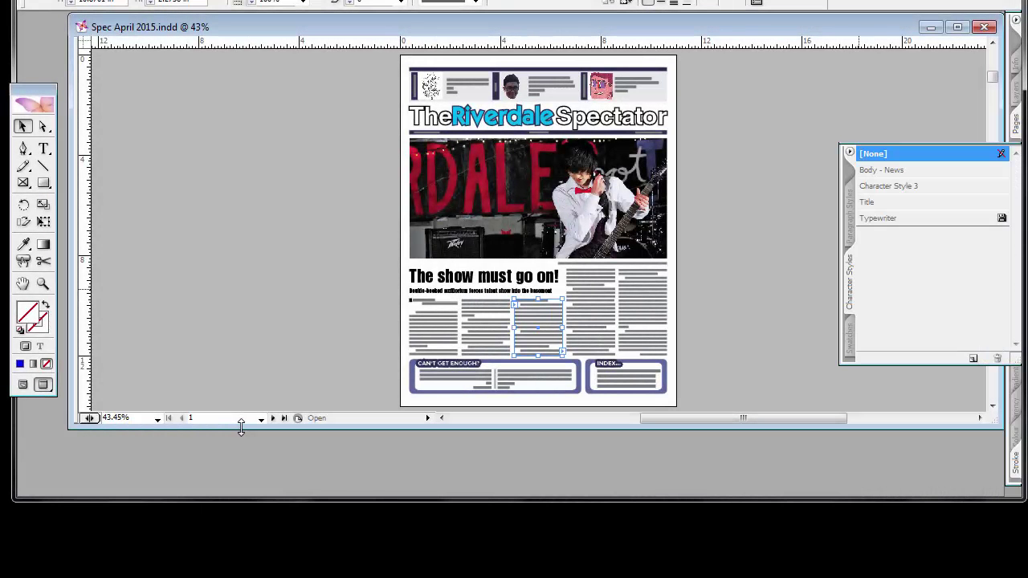
# Look through the Stroke, Transparency and Gradient settings in turn and collapse them again
pyautogui.hotkey('shift', 'F11')
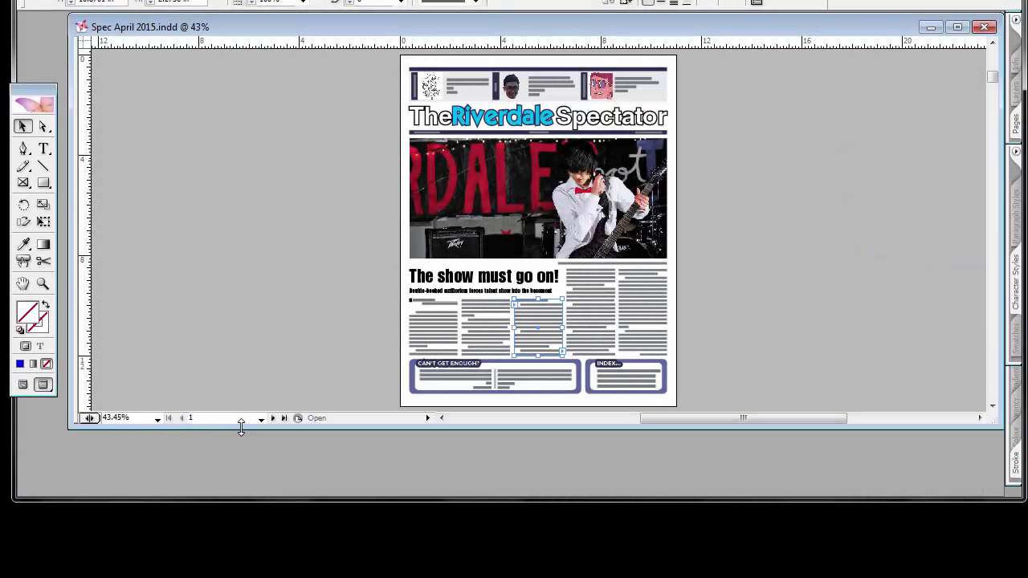
pyautogui.press('F10')
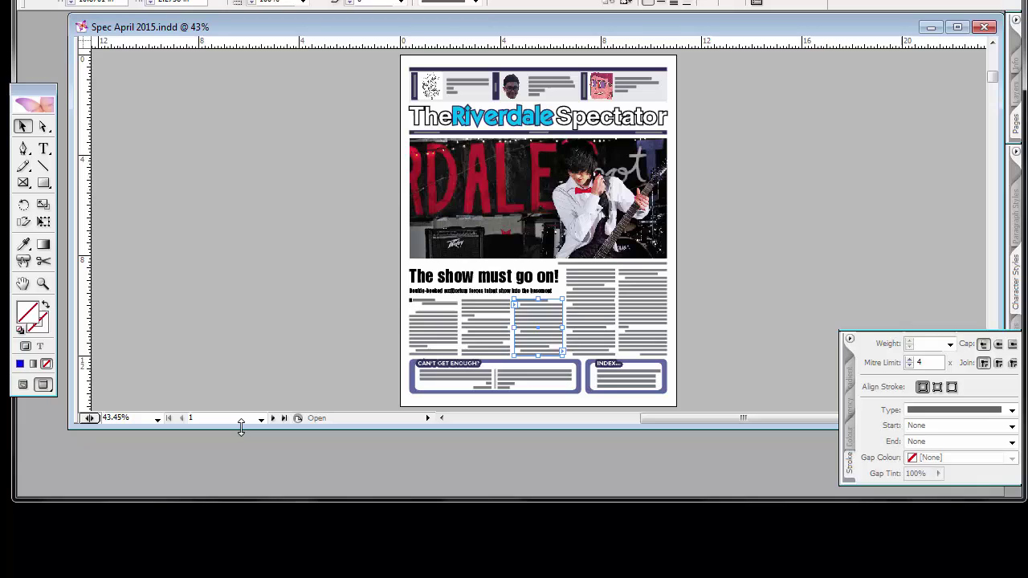
pyautogui.press('F6')
pyautogui.hotkey('shift', 'F10')
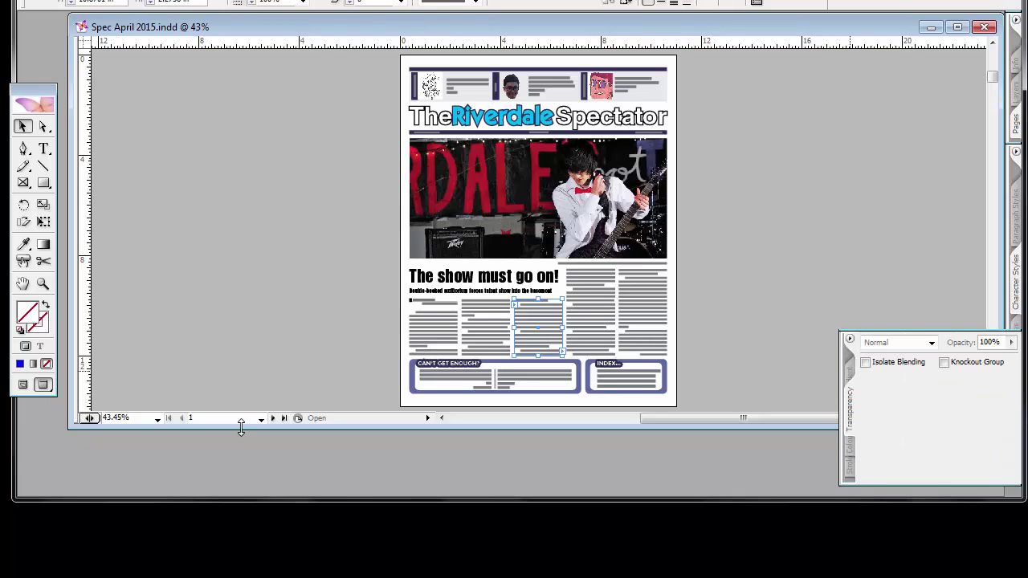
pyautogui.press('F9')
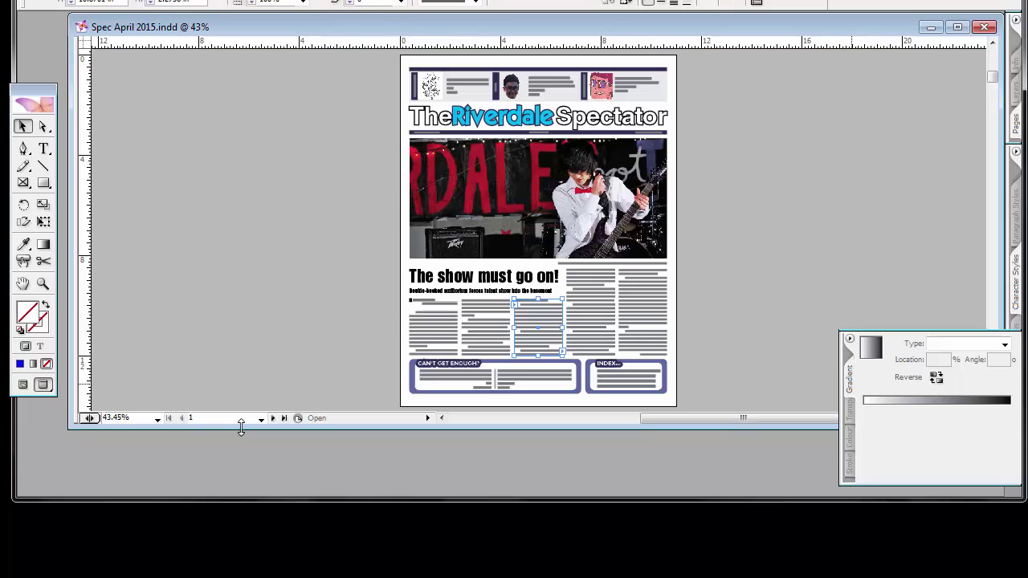
pyautogui.press('F5')
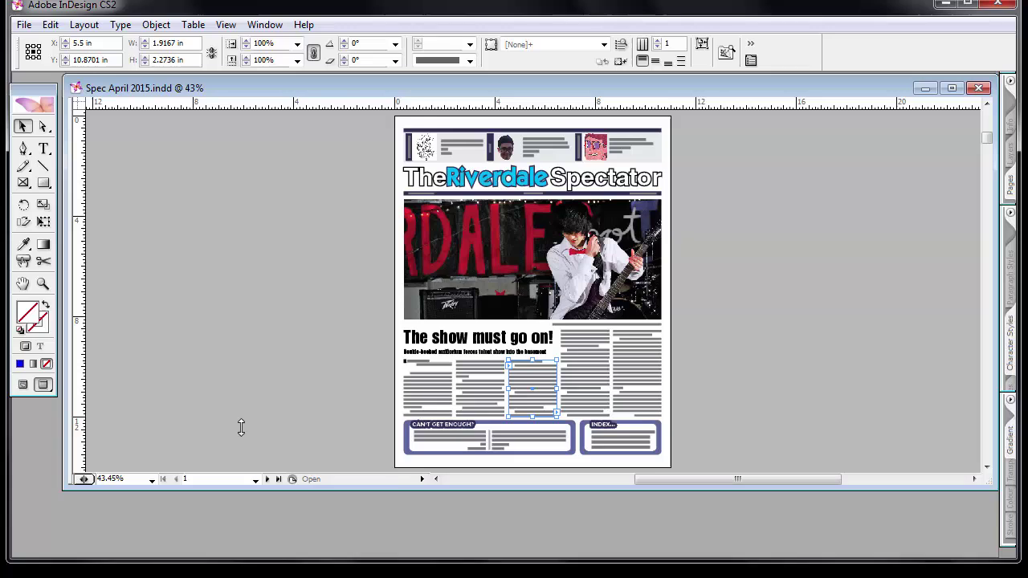
# Look through the list of available palettes and show the Stroke palette
pyautogui.hotkey('alt', 'w')
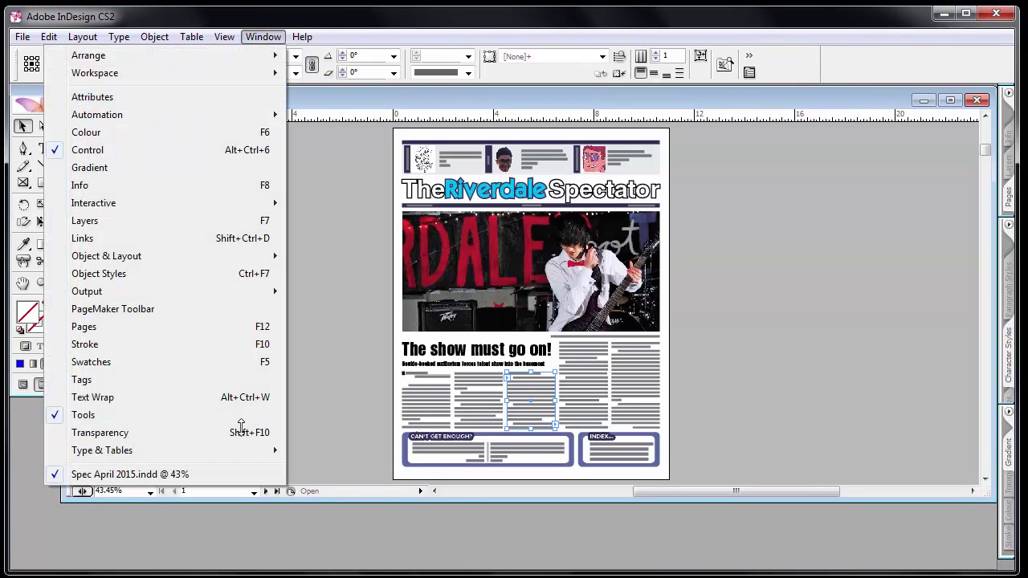
pyautogui.press('Down')
pyautogui.press('Down')
pyautogui.press('Down')
pyautogui.press('Down')
pyautogui.press('Down')
pyautogui.press('Up')
pyautogui.press('Up')
pyautogui.press('Down')
pyautogui.press('Down')
pyautogui.press('Down')
pyautogui.press('Down')
pyautogui.press('Down')
pyautogui.press('Down')
pyautogui.press('Down')
pyautogui.press('Down')
pyautogui.press('Down')
pyautogui.press('Down')
pyautogui.press('Down')
pyautogui.press('Down')
pyautogui.press('Down')
pyautogui.press('Down')
pyautogui.press('Down')
pyautogui.press('Up')
pyautogui.press('Up')
pyautogui.press('Down')
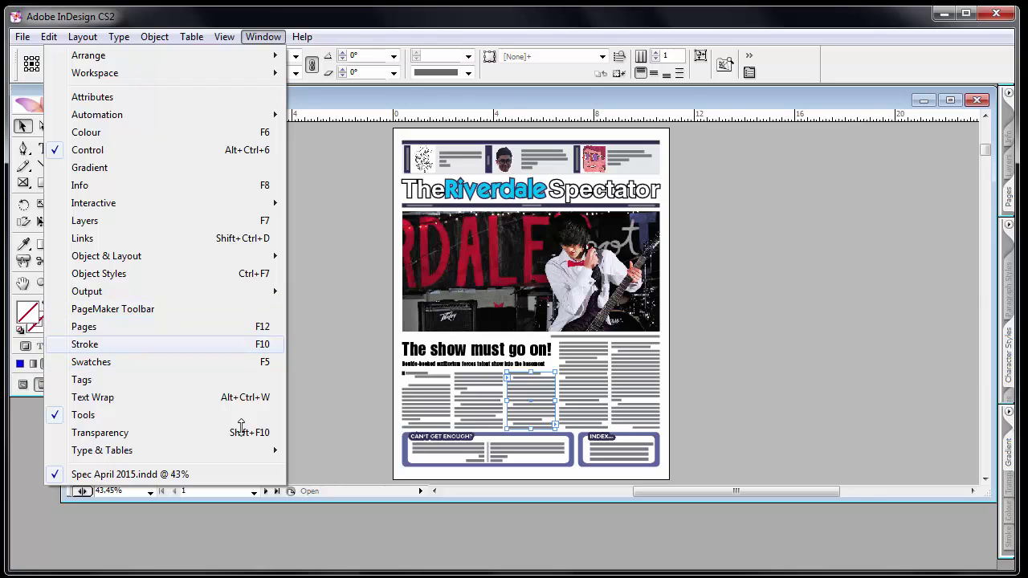
pyautogui.press('Return')
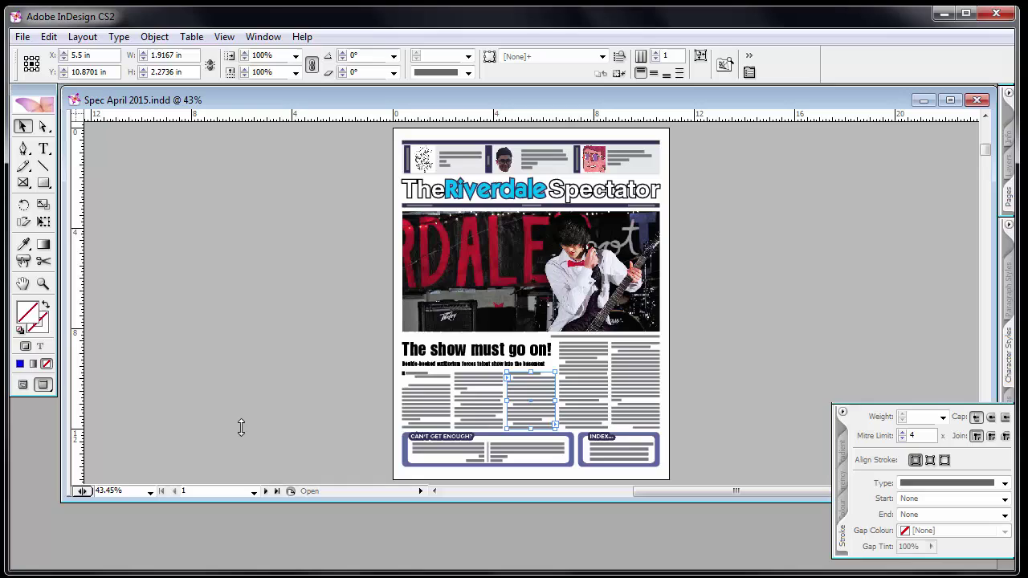
# Detach the Stroke palette from its docked group into a floating window and close it
pyautogui.moveTo(842, 536); pyautogui.dragTo(747, 291)
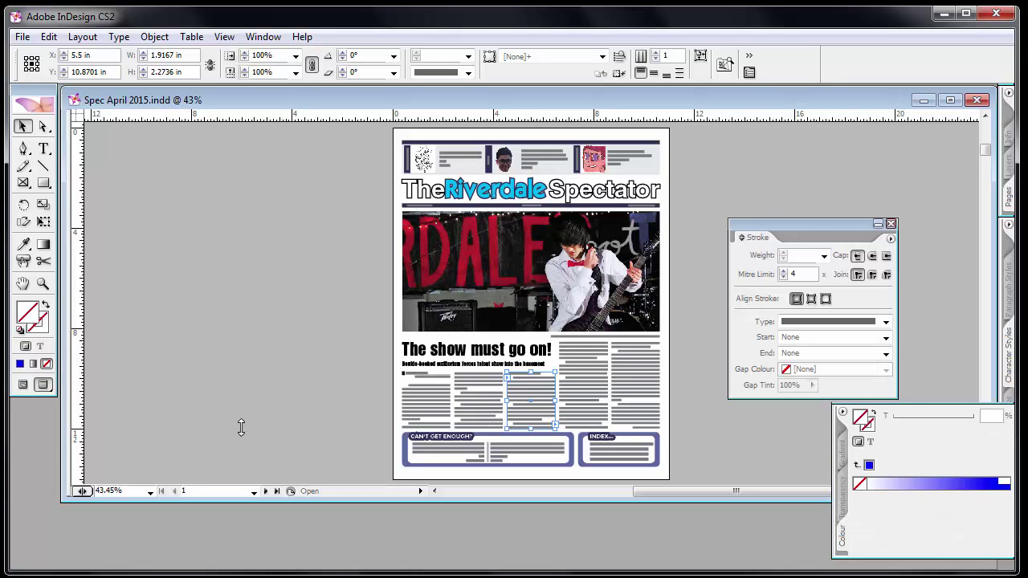
pyautogui.click(891, 224)
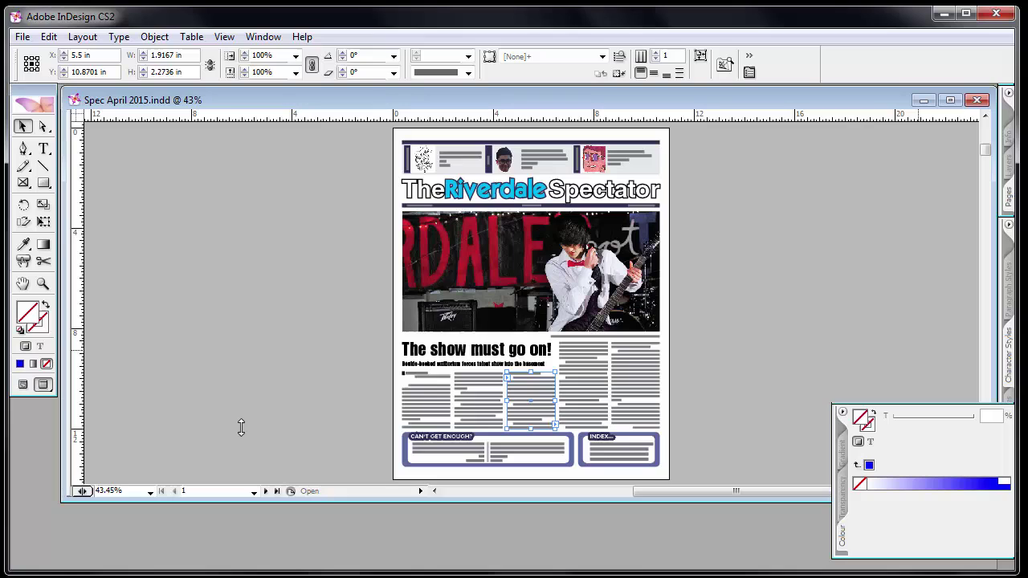
# Bring the closed Stroke palette back into the workspace
pyautogui.press('F5')
pyautogui.hotkey('alt', 'w')
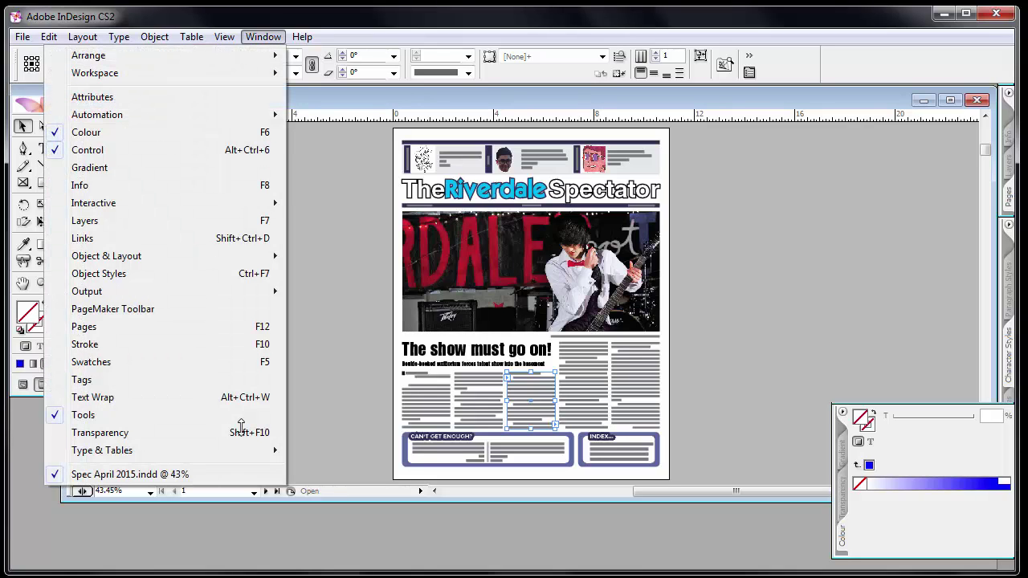
pyautogui.press('Down')
pyautogui.press('Down')
pyautogui.press('Down')
pyautogui.press('Up')
pyautogui.press('Up')
pyautogui.press('Up')
pyautogui.press('Return')
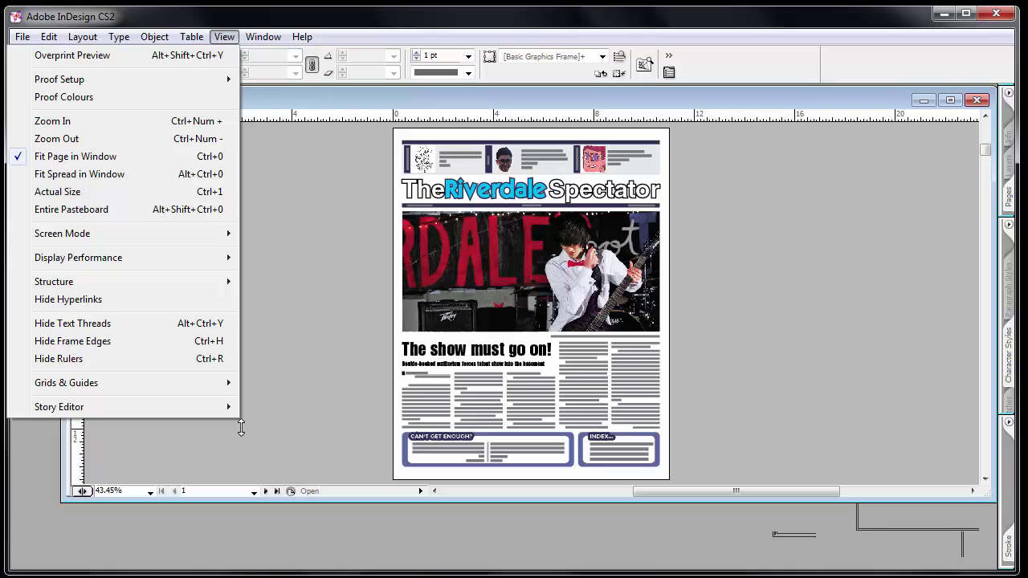
pyautogui.press('Escape')
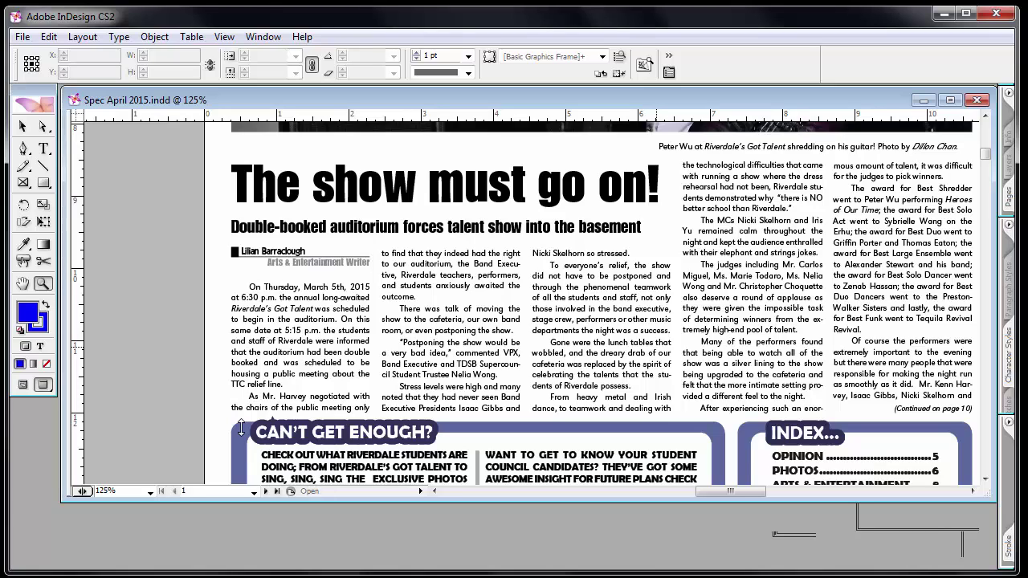
# Select the text frame of the headline "The show must go on!" and display the frame edges, guides and hidden characters
pyautogui.press('v')
pyautogui.click(292, 184)
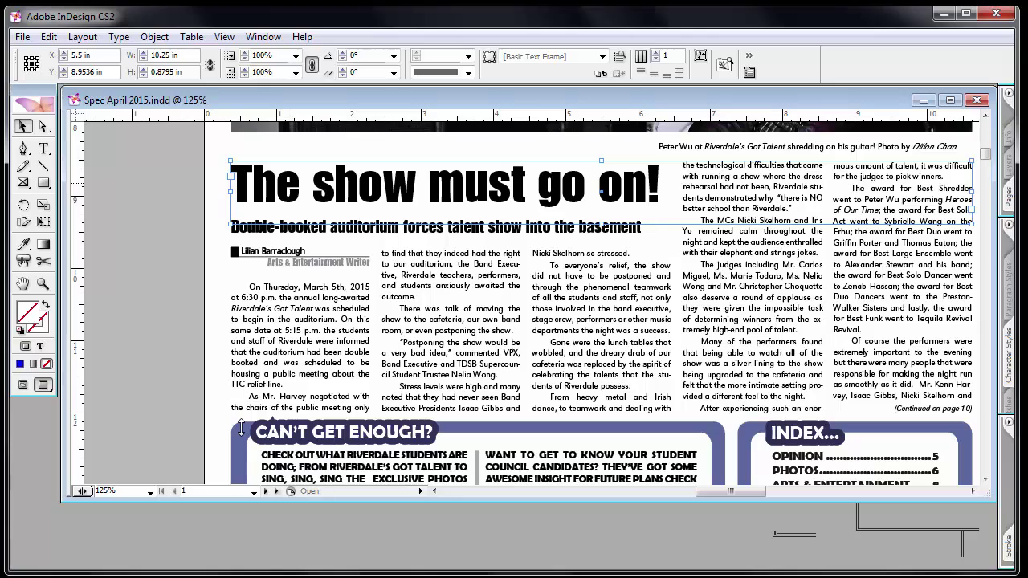
pyautogui.press('w')
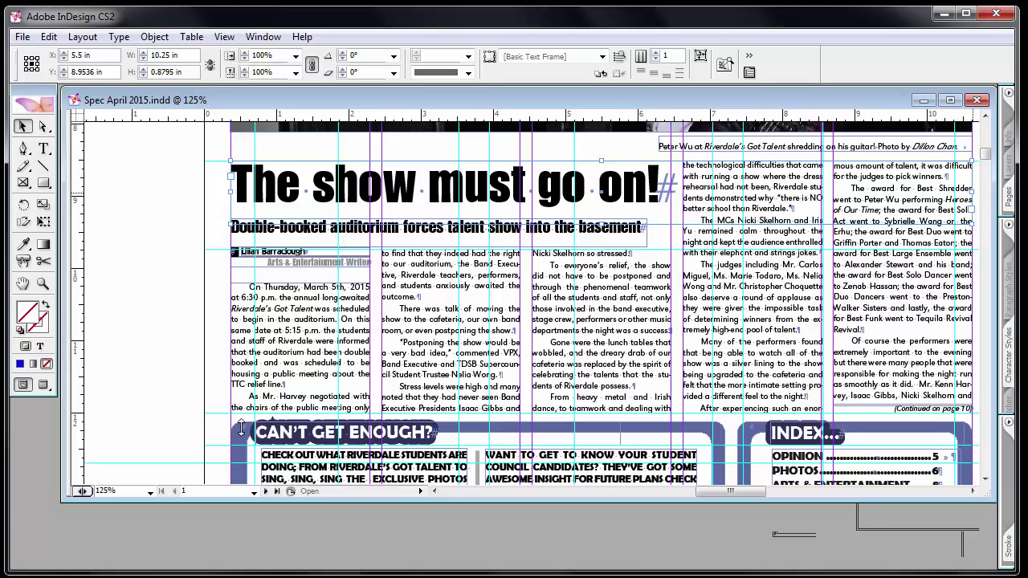
# Resize the headline frame to several trial widths and heights, finishing at 10.25 in wide and about 0.82 in tall
pyautogui.moveTo(971, 192); pyautogui.dragTo(575, 192)
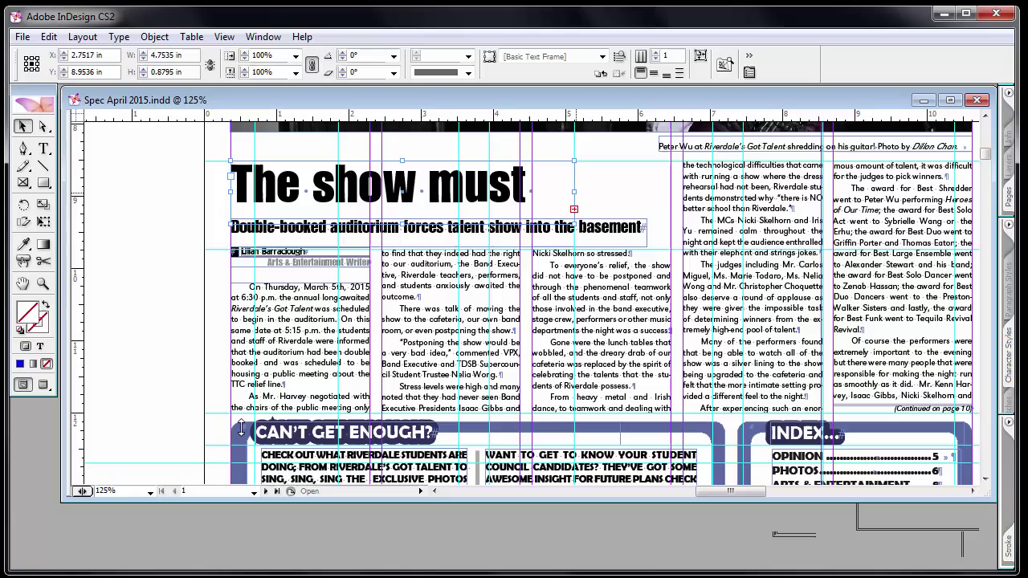
pyautogui.moveTo(575, 192)
pyautogui.mouseDown()
pyautogui.moveTo(667, 194)
pyautogui.moveTo(642, 194)
pyautogui.mouseUp()
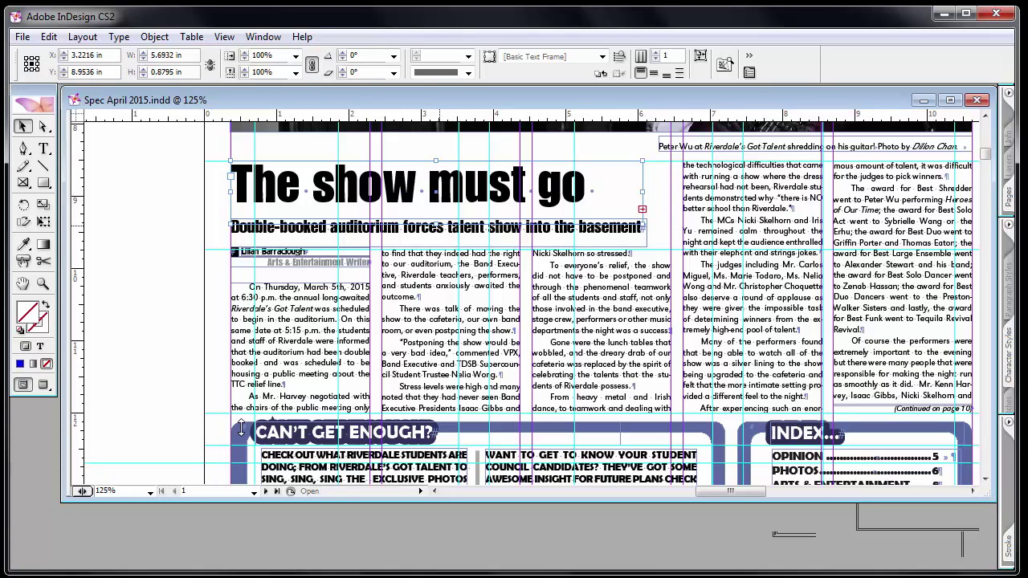
pyautogui.click(241, 429)
pyautogui.click(241, 430)
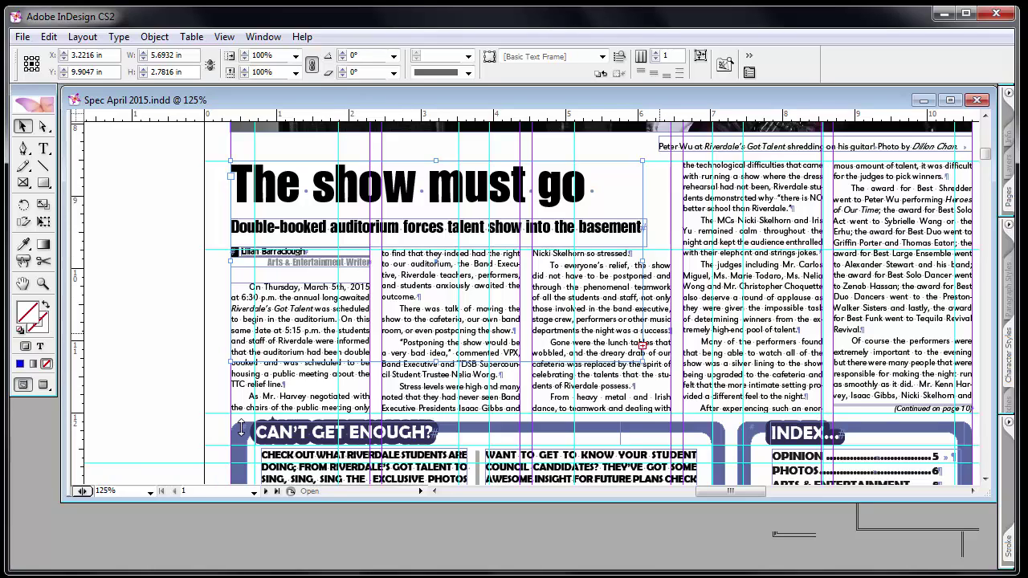
pyautogui.moveTo(643, 361)
pyautogui.mouseDown()
pyautogui.moveTo(658, 249)
pyautogui.moveTo(748, 196)
pyautogui.moveTo(972, 220)
pyautogui.mouseUp()
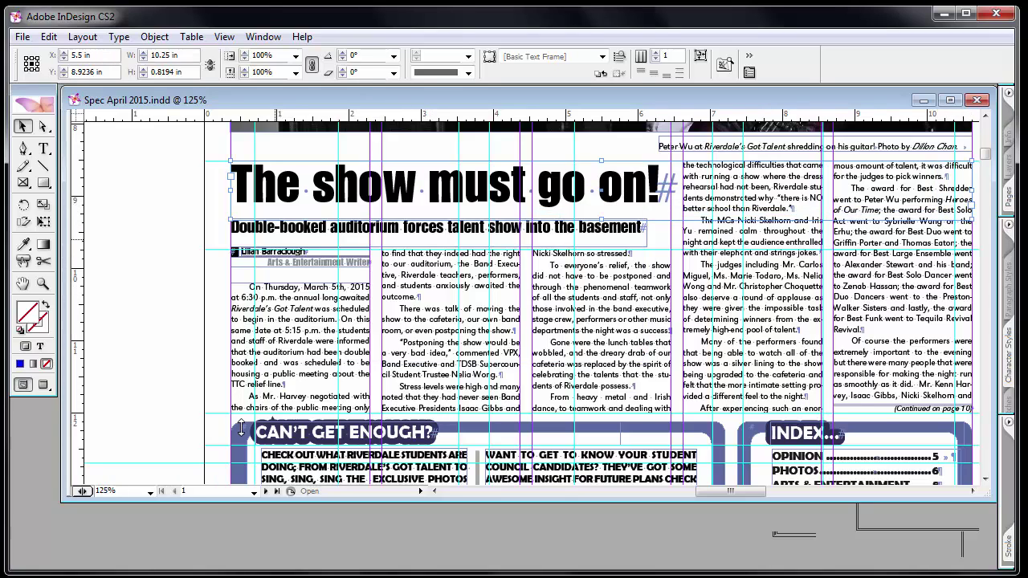
# Select the subheadline frame, then move the grouped byline onto the pasteboard at about X -0.58 in, Y 10.05 in
pyautogui.hotkey('ctrl', 'z')
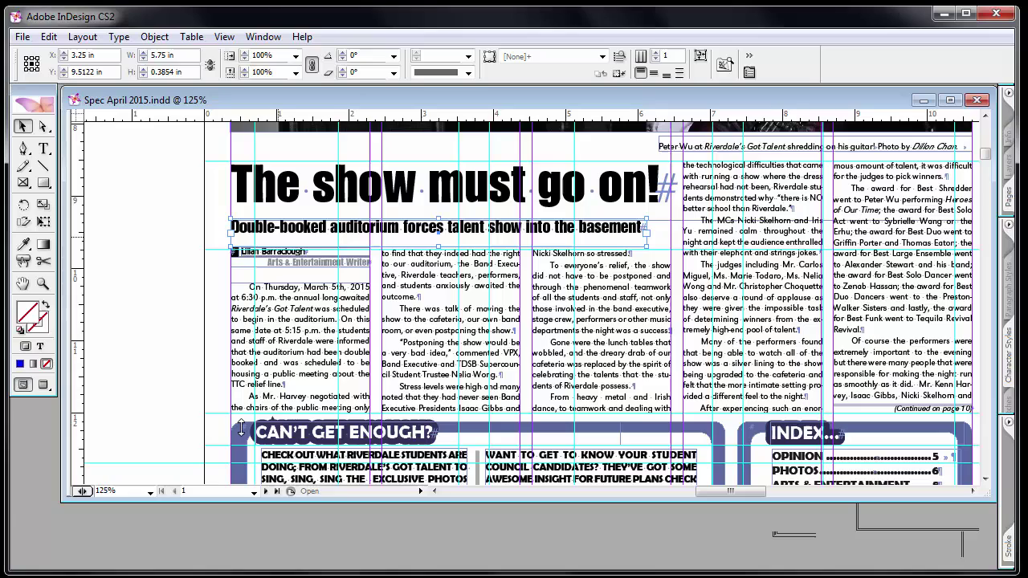
pyautogui.hotkey('ctrl', 'z')
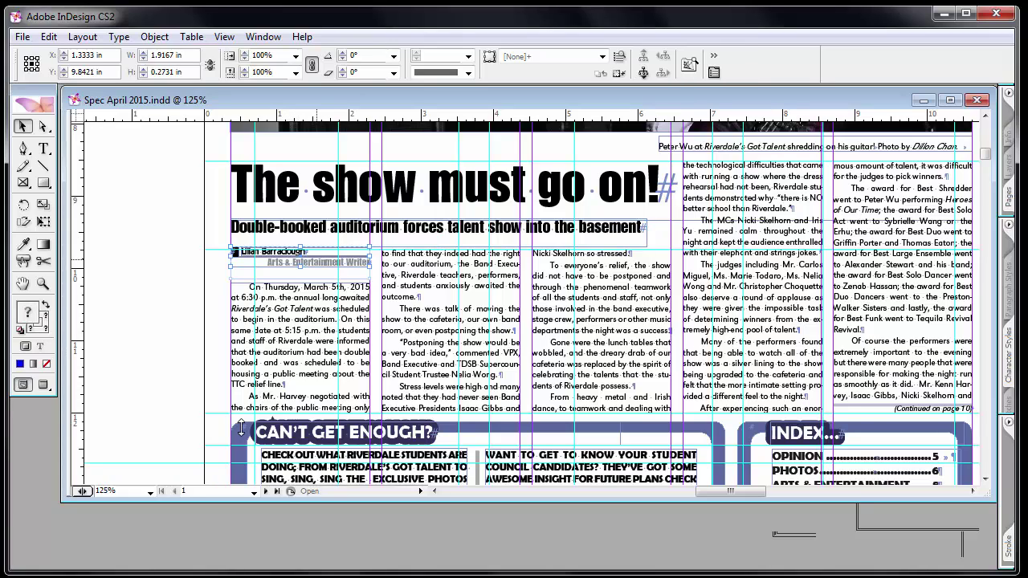
pyautogui.hotkey('ctrl', 'z')
pyautogui.hotkey('ctrl', 'z')
pyautogui.hotkey('ctrl', 'z')
pyautogui.hotkey('ctrl', 'z')
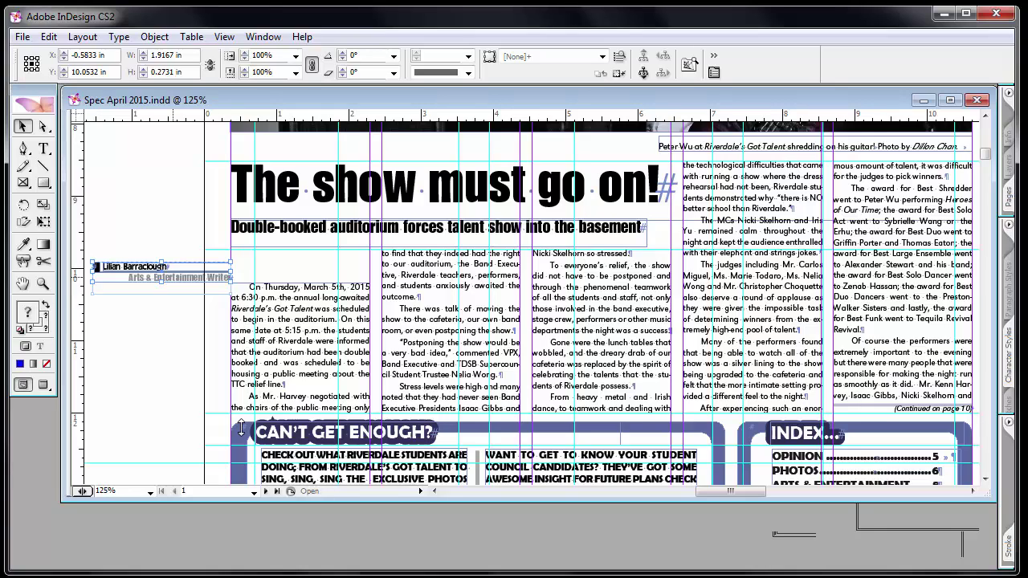
# Replace the writer's name in the byline with "Bob Dylan" and deselect the text
pyautogui.press('t')
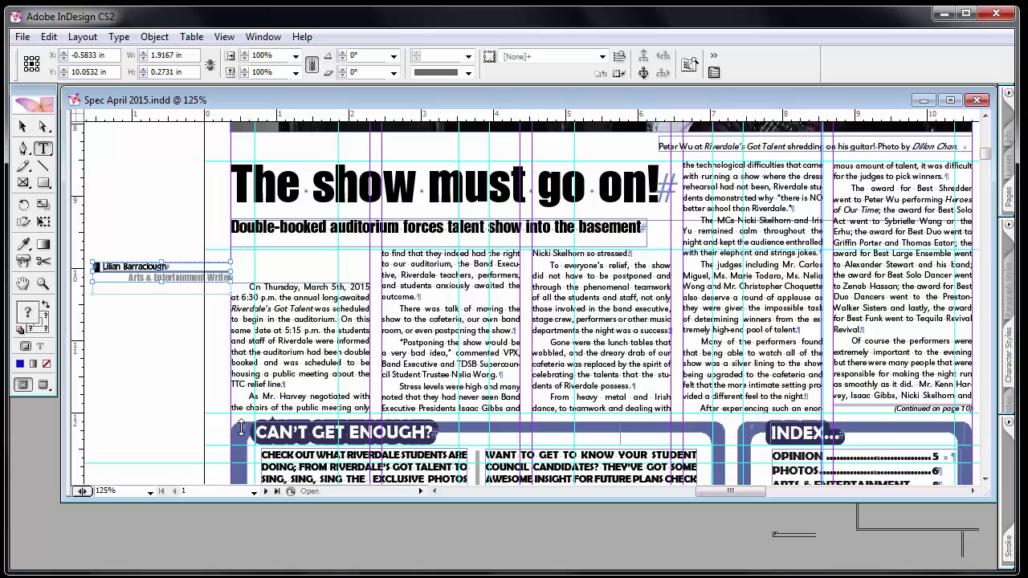
pyautogui.hotkey('ctrl', 'a')
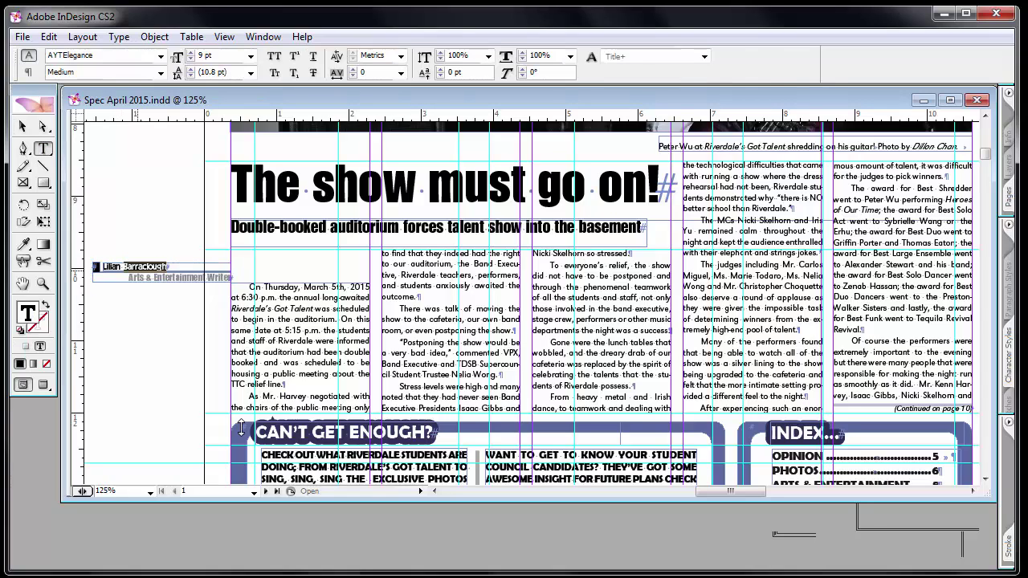
pyautogui.write('Bob Dyl')
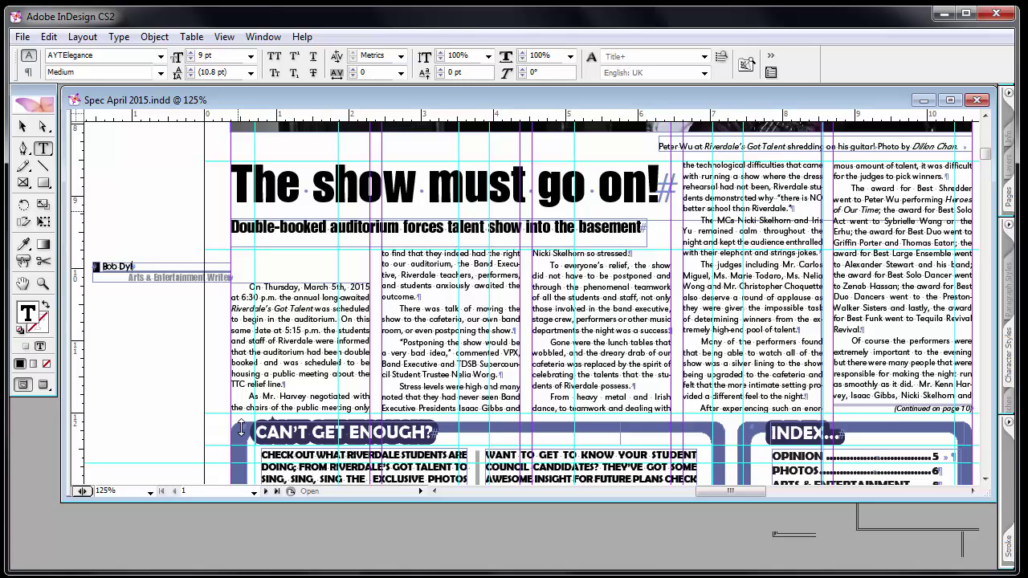
pyautogui.write('an')
pyautogui.hotkey('ctrl', 'shift', 'a')
pyautogui.press('Escape')
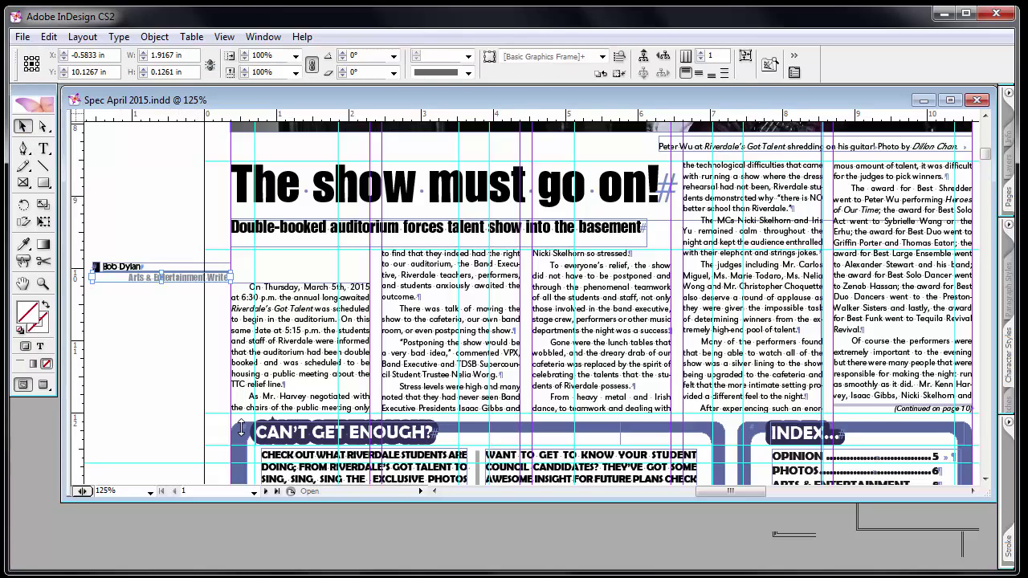
pyautogui.hotkey('ctrl', 'shift', 'a')
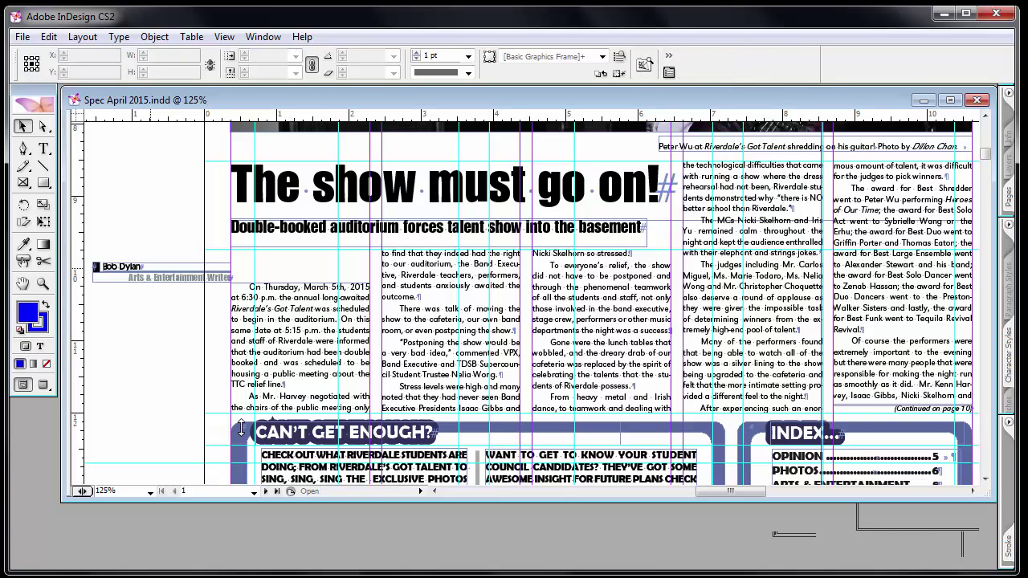
# Select the byline group on the pasteboard and ungroup it into separate frames
pyautogui.click(149, 270)
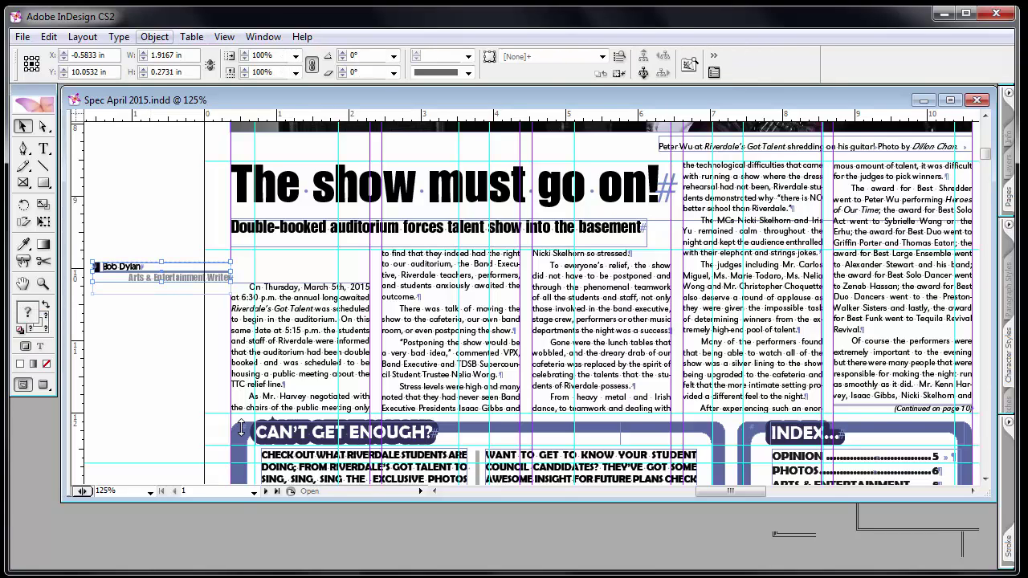
pyautogui.click(154, 36)
pyautogui.press('Up')
pyautogui.press('Up')
pyautogui.press('Up')
pyautogui.press('Up')
pyautogui.press('Up')
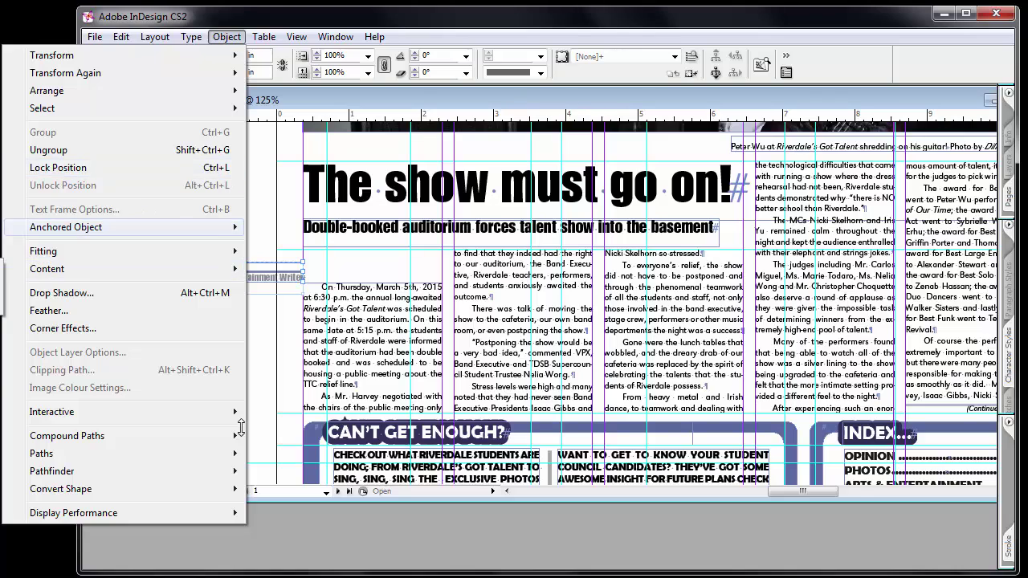
pyautogui.press('Return')
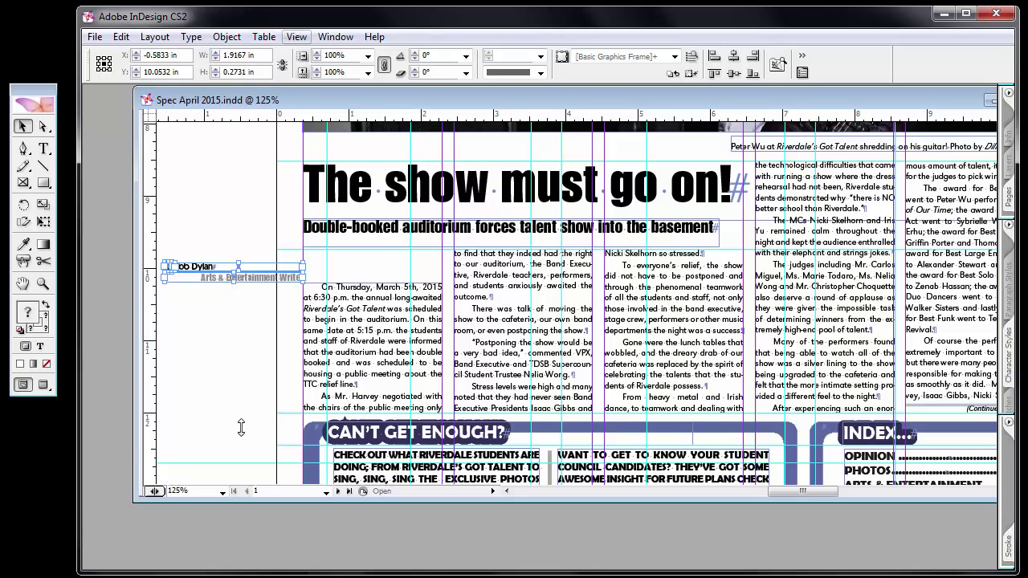
# Group the byline's separate frames again and clear the selection
pyautogui.click(227, 36)
pyautogui.press('Up')
pyautogui.press('Up')
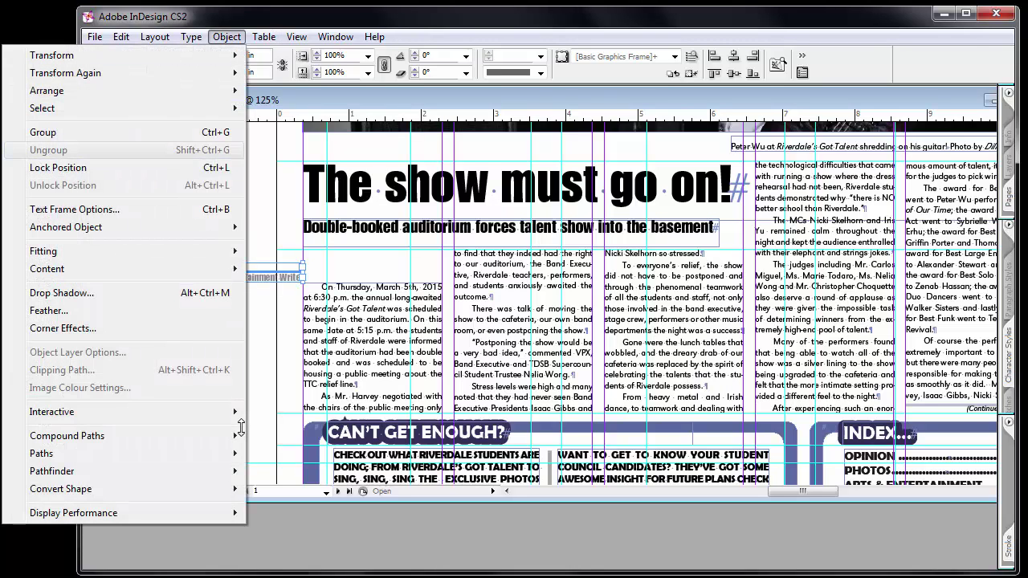
pyautogui.press('Return')
pyautogui.hotkey('ctrl', 'shift', 'a')
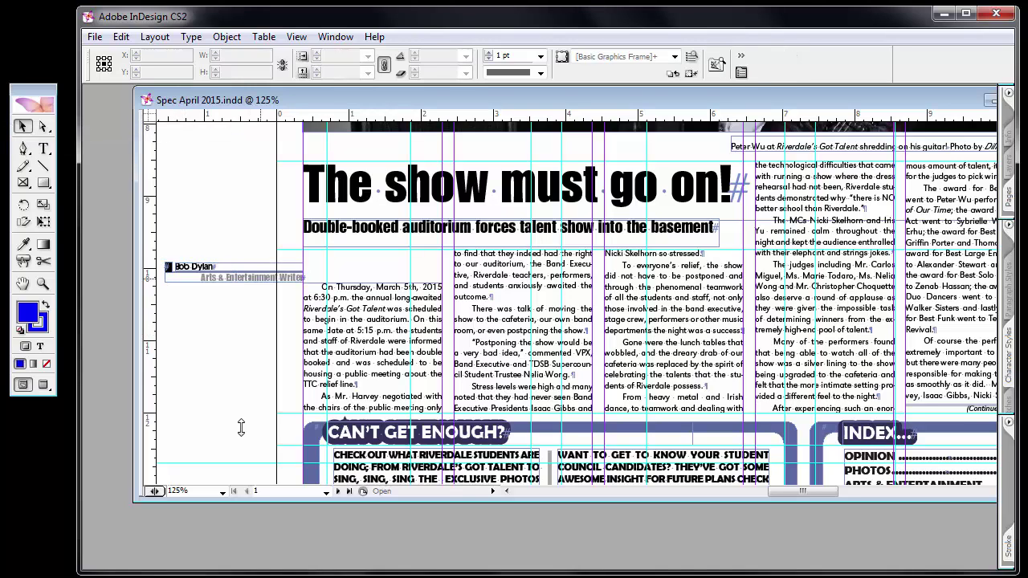
# Move the byline from the pasteboard back to the head of the article's first column
pyautogui.moveTo(238, 268); pyautogui.dragTo(341, 259)
pyautogui.hotkey('ctrl', 'z')
pyautogui.hotkey('ctrl', 'z')
# Select the word "auditorium" in the article's first paragraph, then extend the selection to its line and the whole paragraph
pyautogui.press('t')
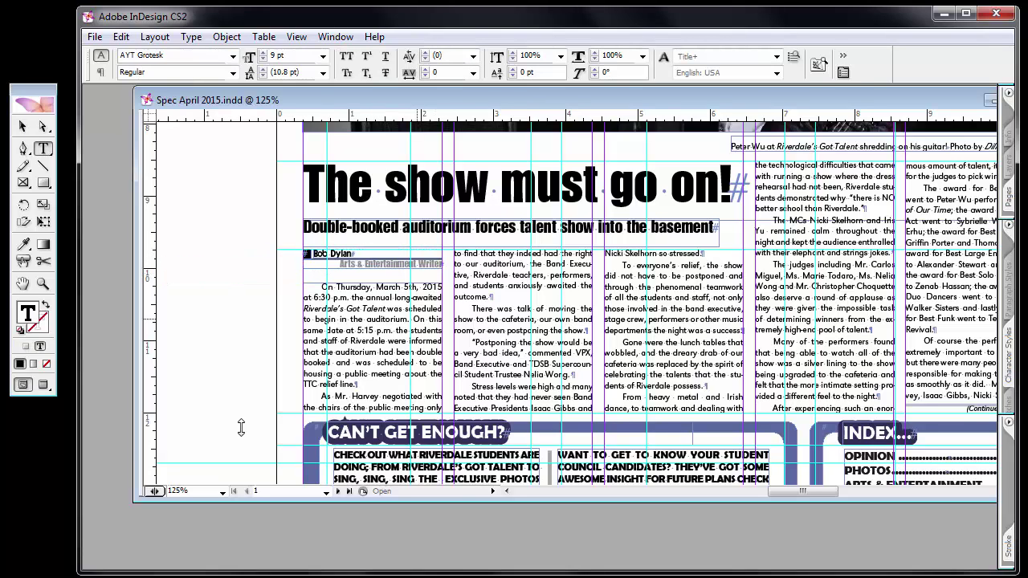
pyautogui.click(378, 319)
pyautogui.click(377, 322)
pyautogui.doubleClick(383, 321)
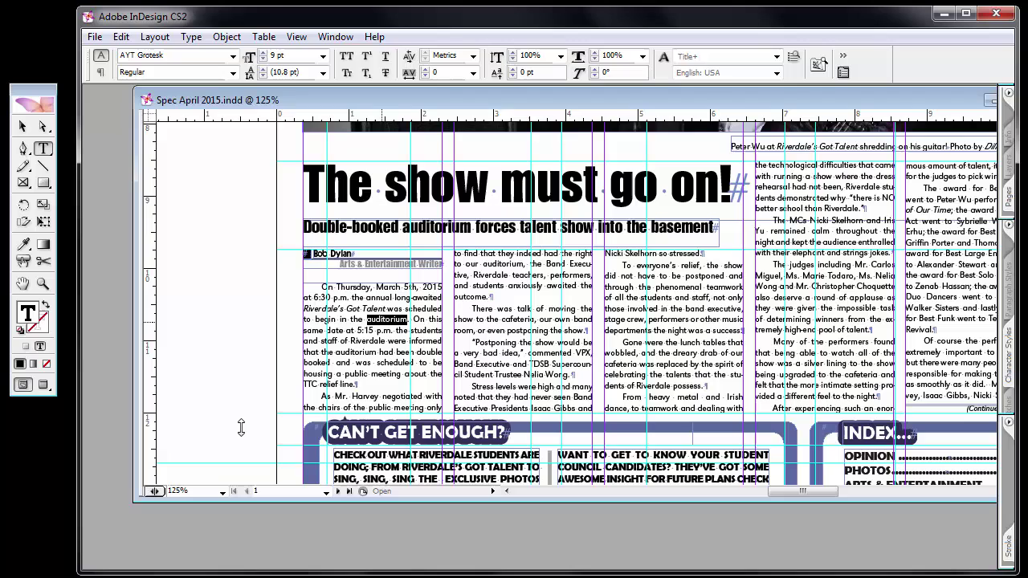
pyautogui.press('Home')
pyautogui.hotkey('shift', 'End')
pyautogui.tripleClick(382, 321)
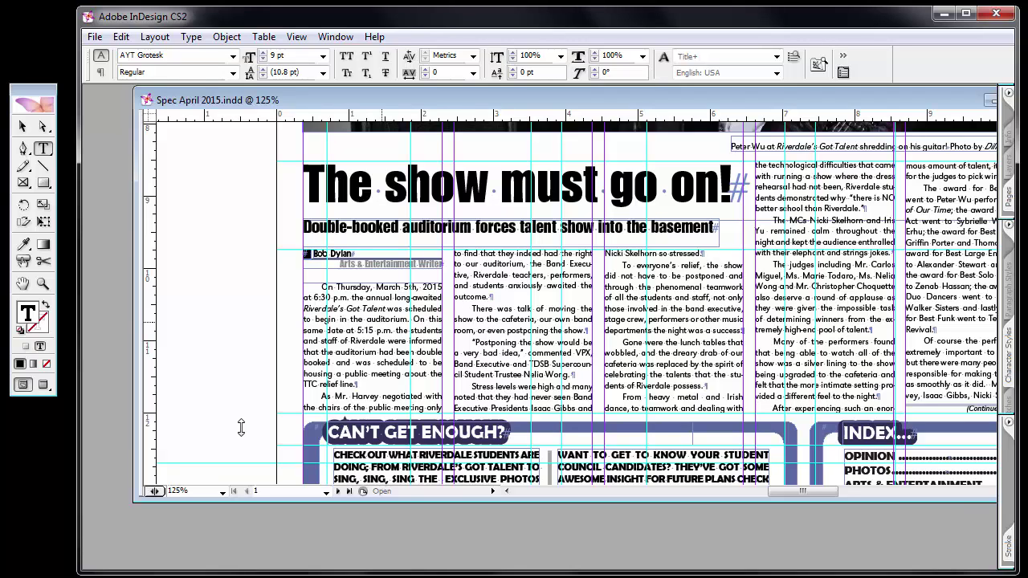
pyautogui.click(382, 318)
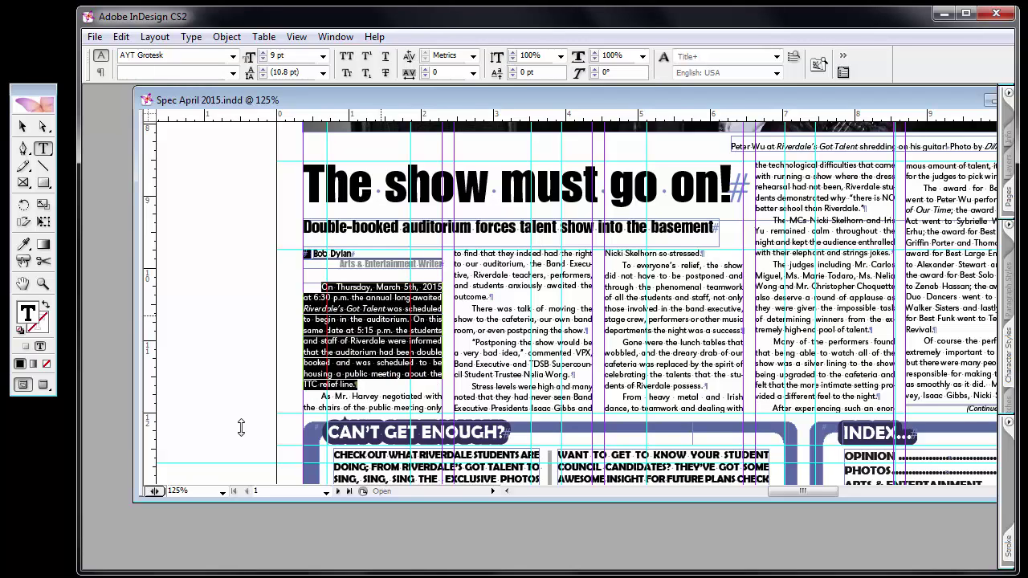
# Select all the text of the article's threaded story and show the Character palette
pyautogui.hotkey('ctrl', 'a')
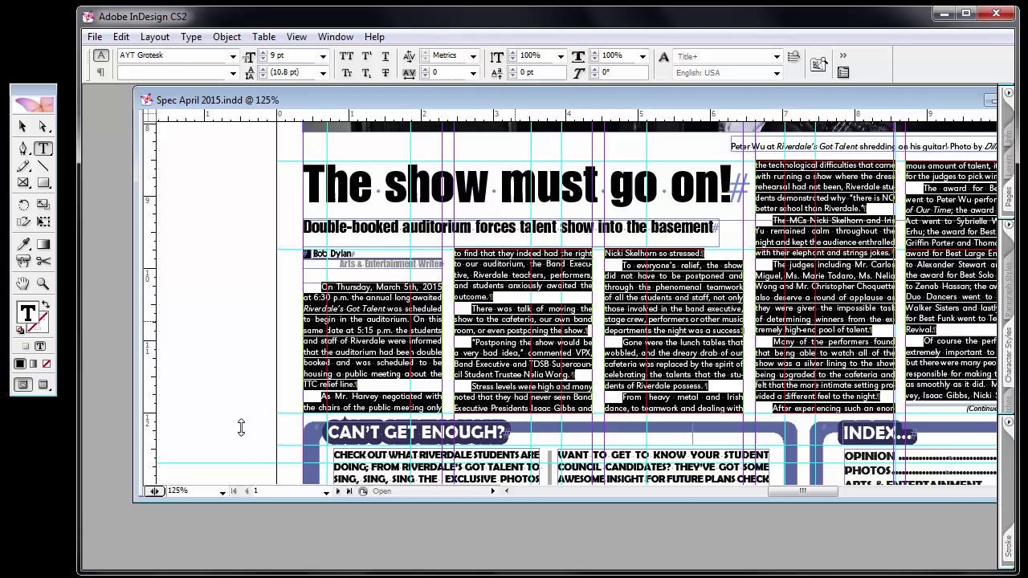
pyautogui.click(515, 322)
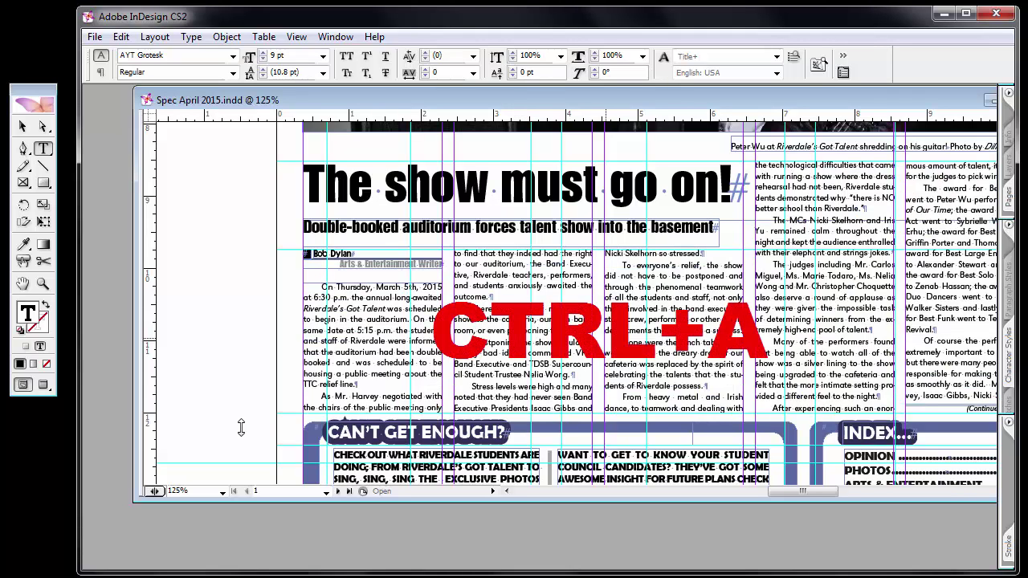
pyautogui.hotkey('ctrl', 'a')
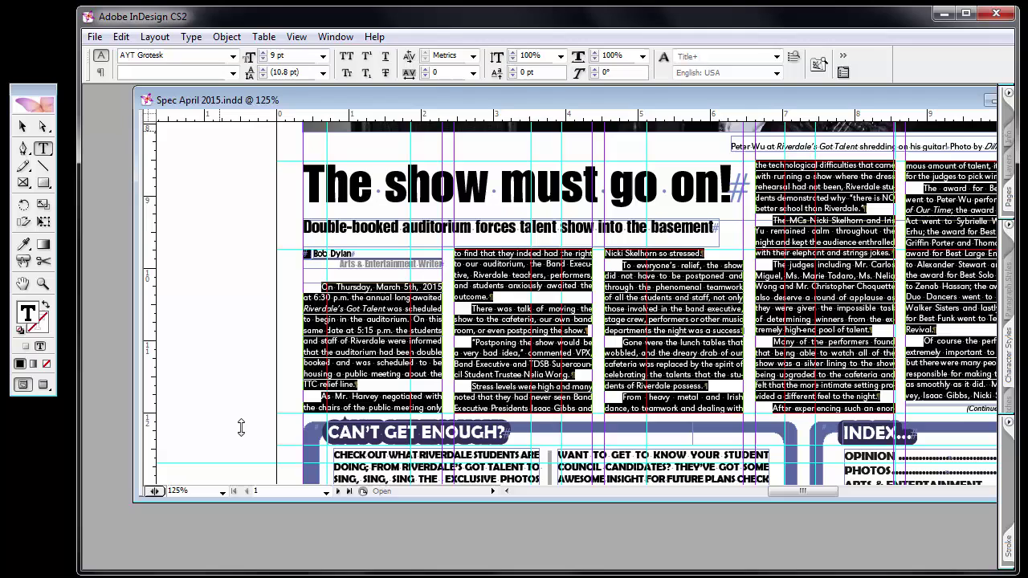
pyautogui.hotkey('alt', 't')
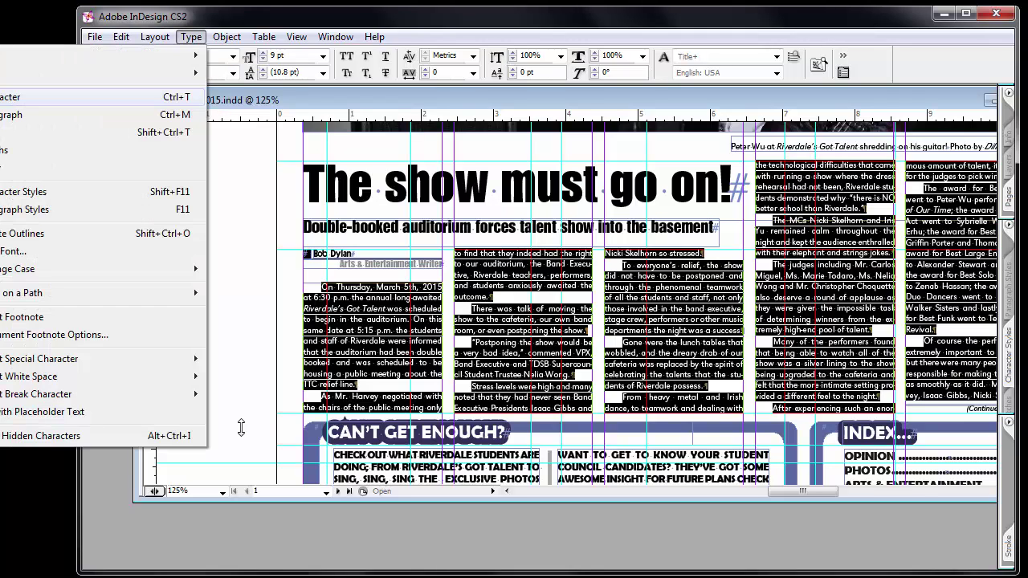
pyautogui.press('Return')
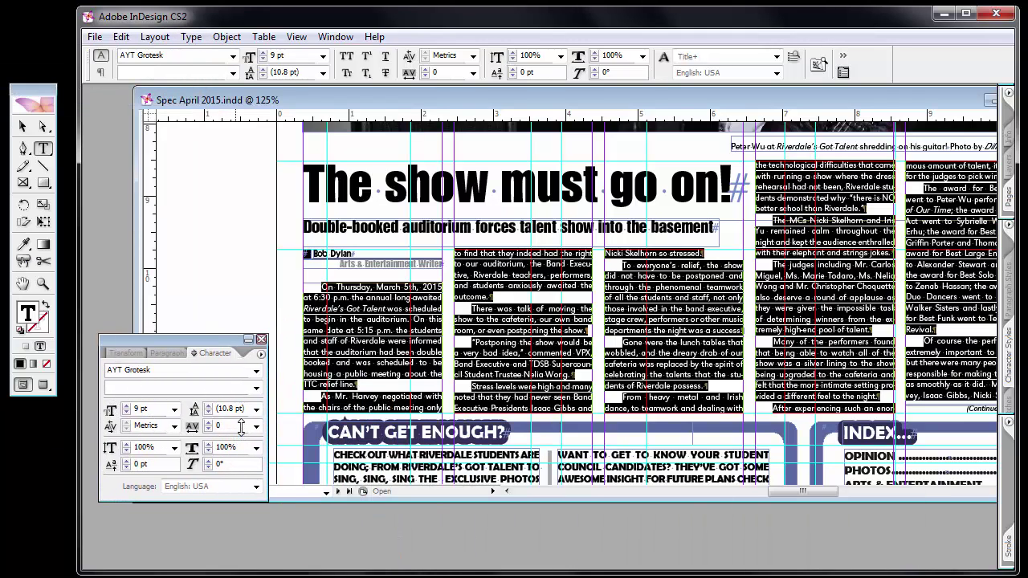
# Look through the table and type commands, including the entries for the other text palettes
pyautogui.hotkey('alt', 'o')
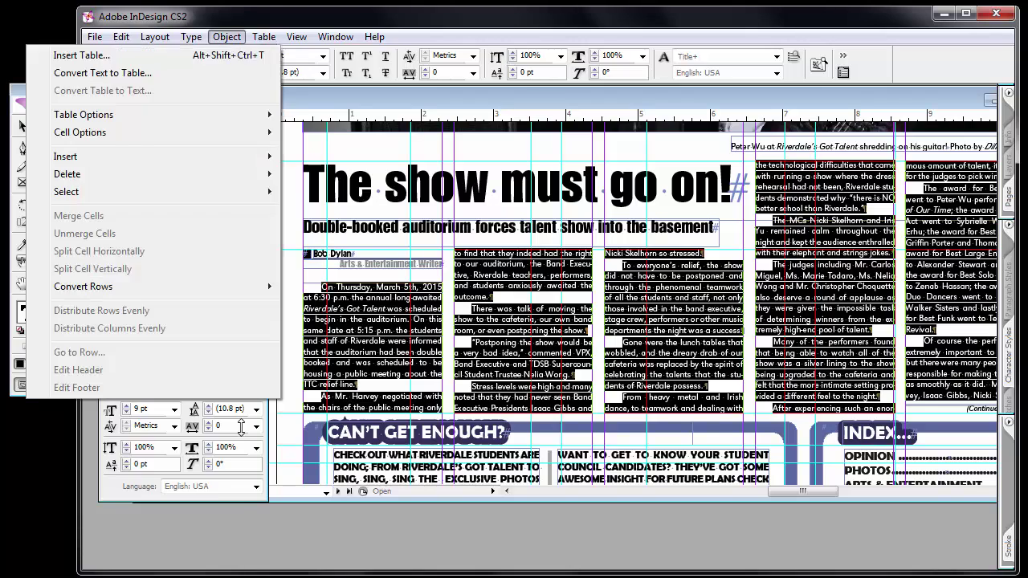
pyautogui.press('Left')
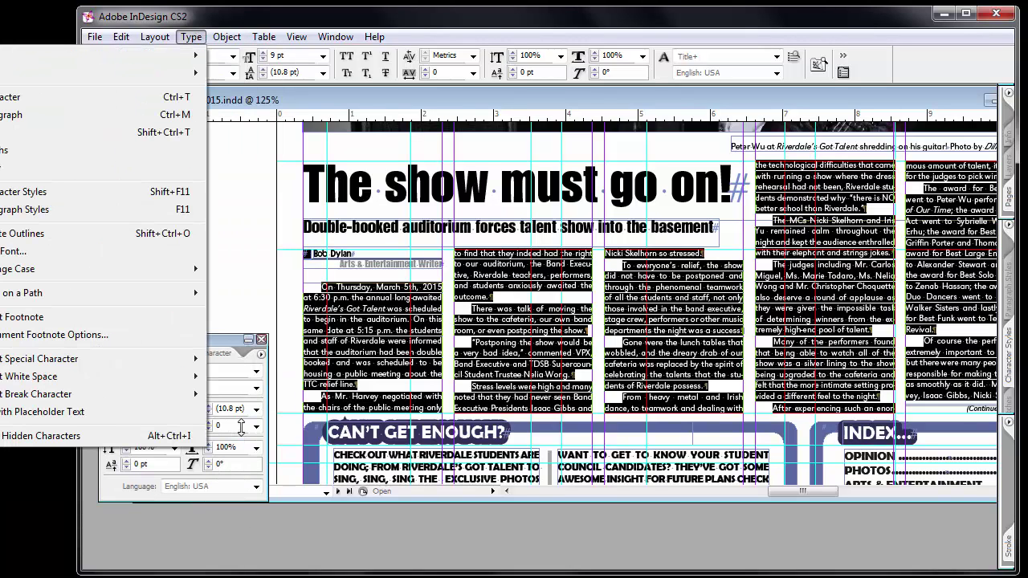
pyautogui.press('Down')
pyautogui.press('Down')
pyautogui.press('Down')
pyautogui.press('Down')
pyautogui.press('Down')
pyautogui.press('Down')
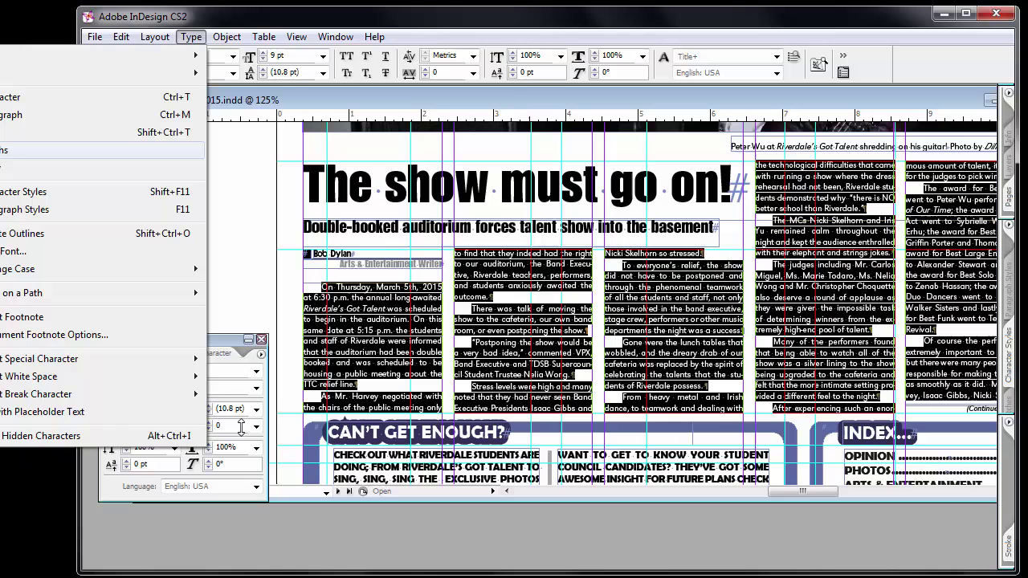
pyautogui.press('Up')
pyautogui.press('Return')
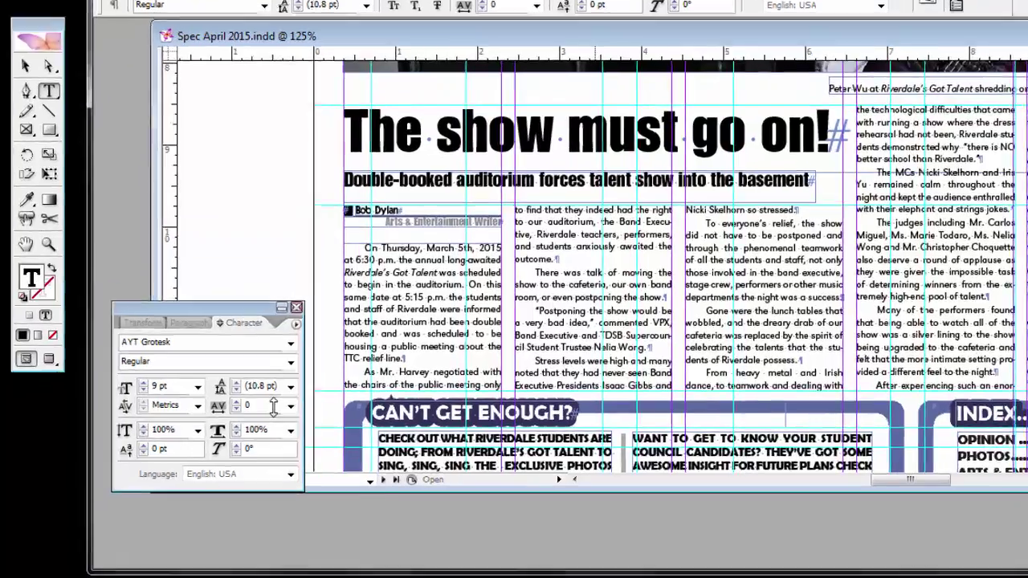
# Select the whole article text again and set its font to Calisto MT
pyautogui.hotkey('ctrl', 'a')
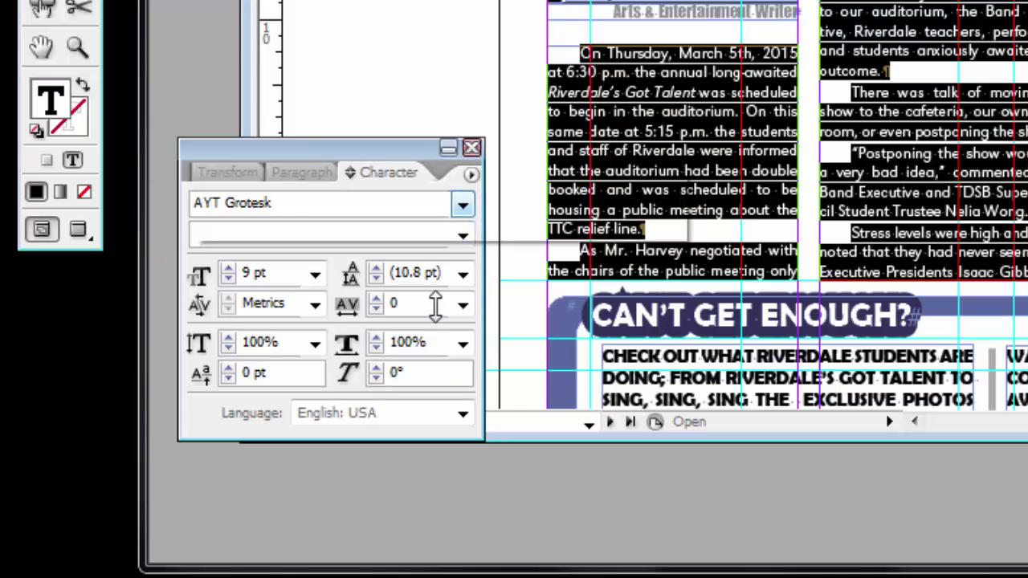
pyautogui.hotkey('alt', 'Down')
pyautogui.press('Down')
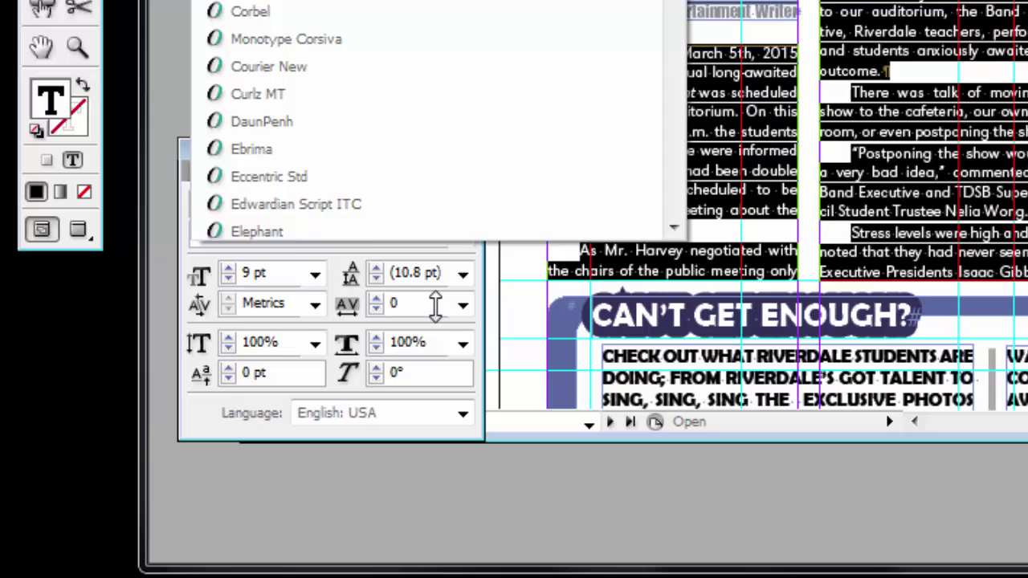
pyautogui.press('Return')
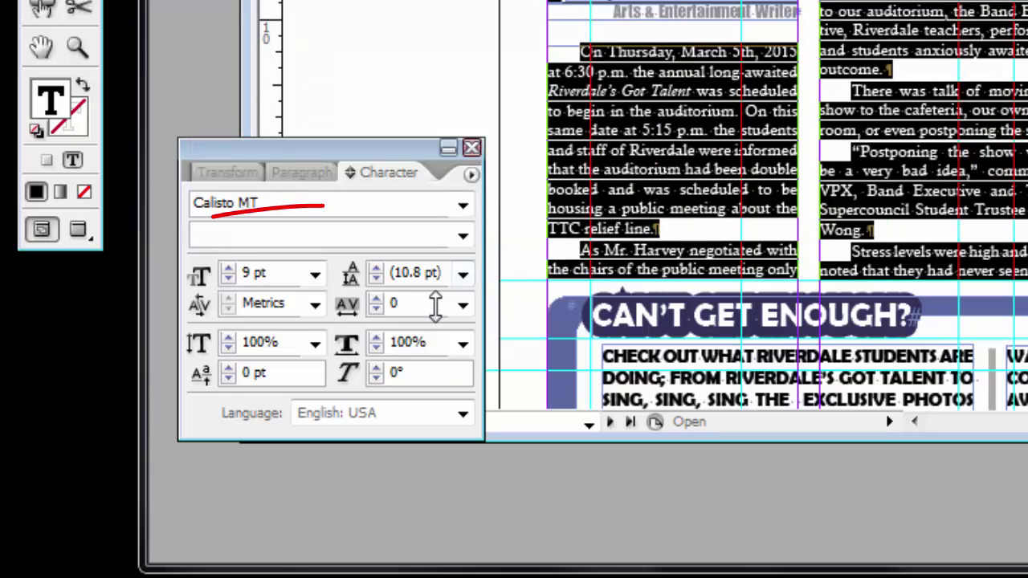
# Set the selected article text to the Regular style, try a 10 pt font size and return it to 9 pt
pyautogui.hotkey('alt', 'Down')
pyautogui.press('Down')
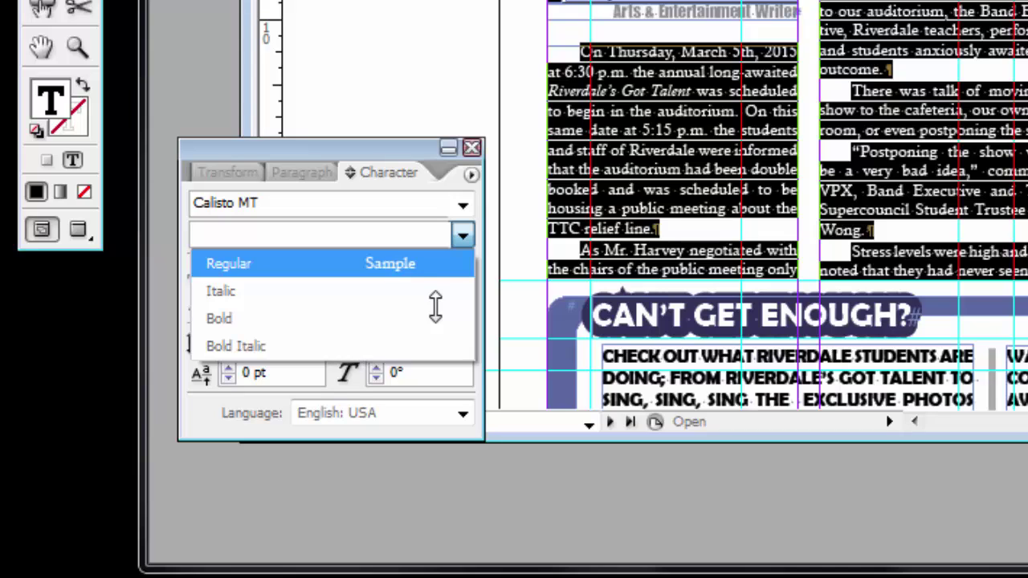
pyautogui.press('Return')
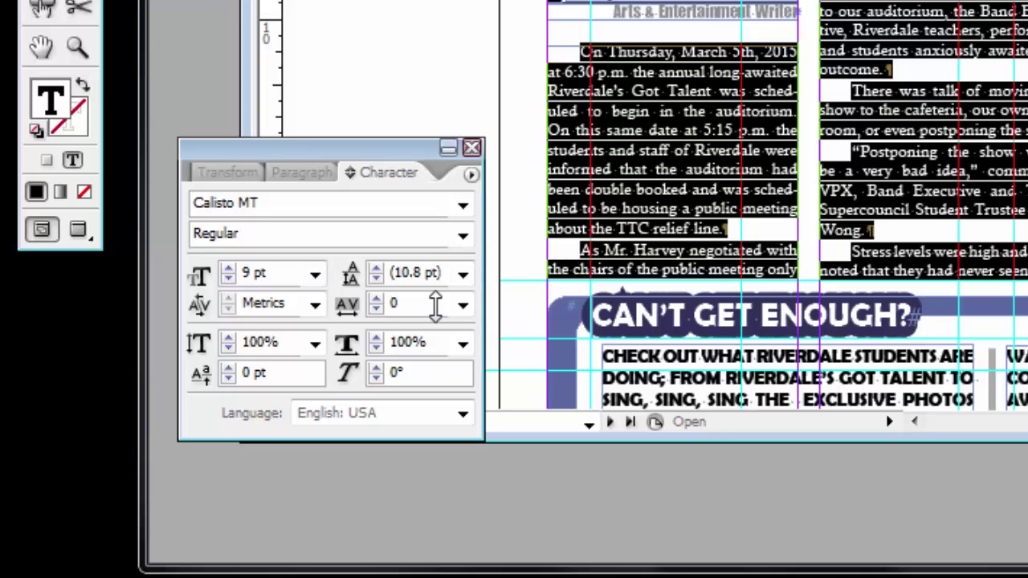
pyautogui.press('Up')
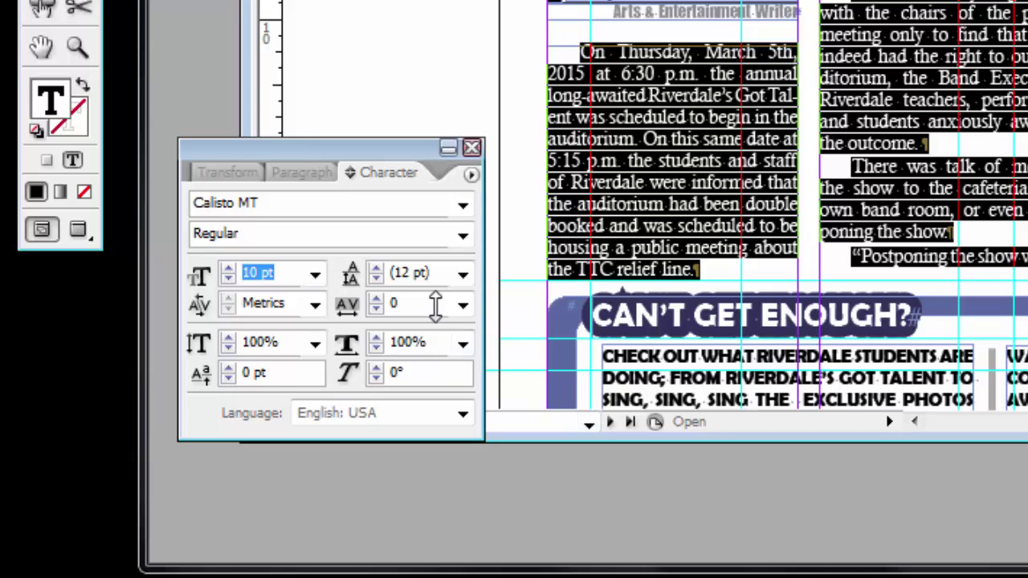
pyautogui.press('Down')
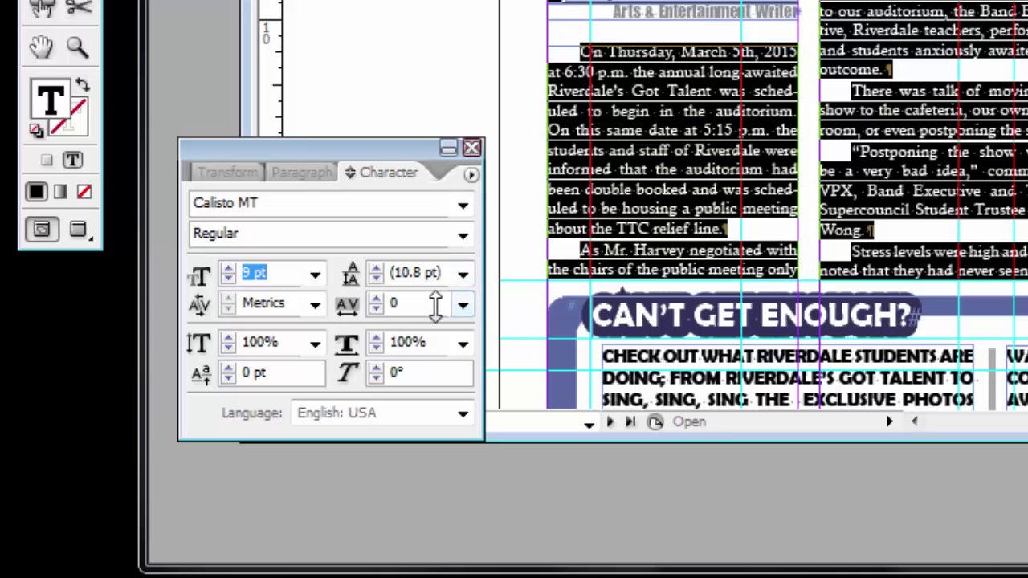
# Show the Paragraph palette, try a first-line indent of 0p0 on the article text and restore it to 1p6
pyautogui.hotkey('ctrl', 'alt', 't')
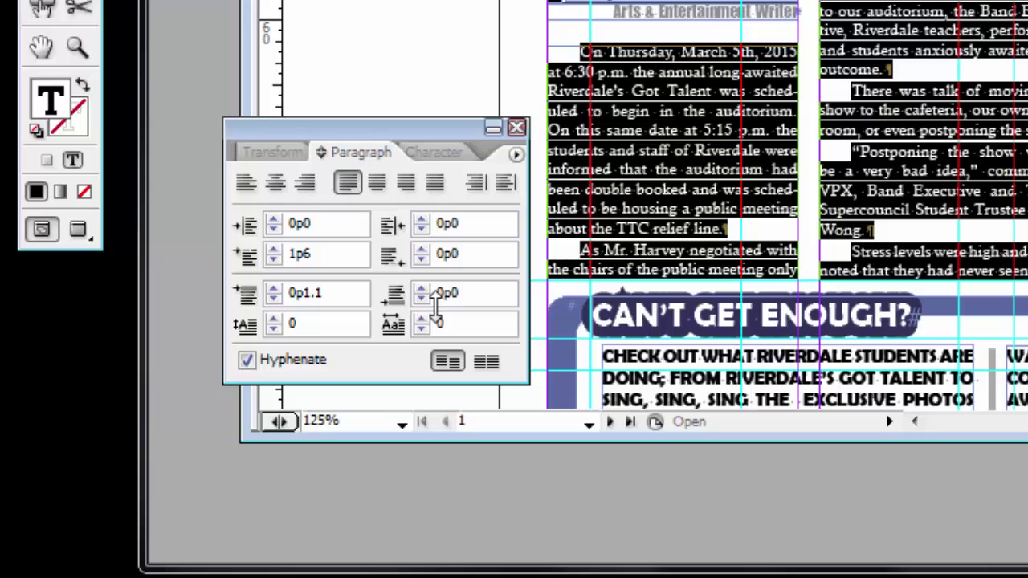
pyautogui.press('Tab')
pyautogui.write('0p0')
pyautogui.press('Return')
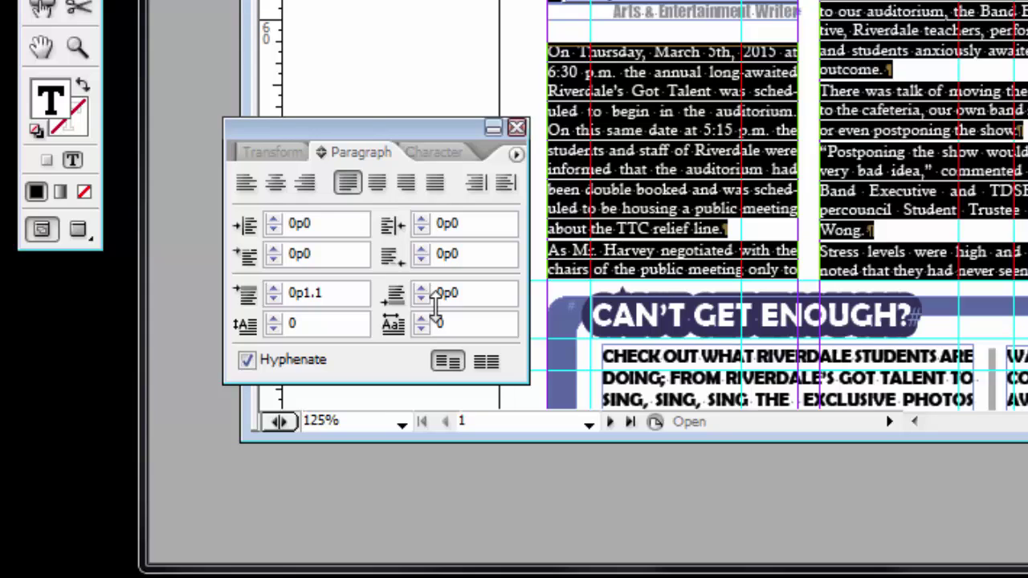
pyautogui.write('1p6')
pyautogui.press('Return')
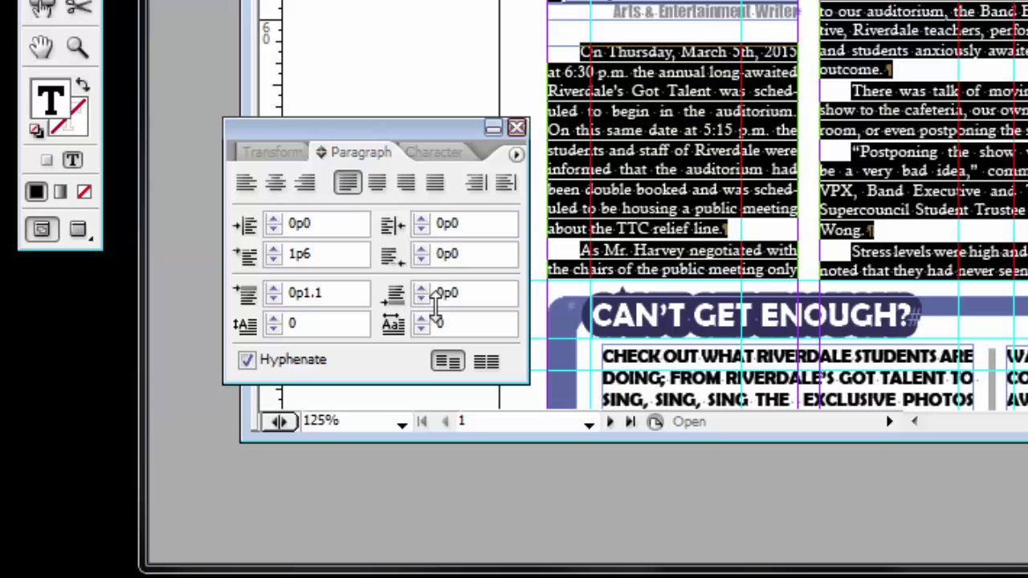
# Try a space before of 0p3 on the article's paragraphs and reduce it to 0p0
pyautogui.press('Up')
pyautogui.press('Up')
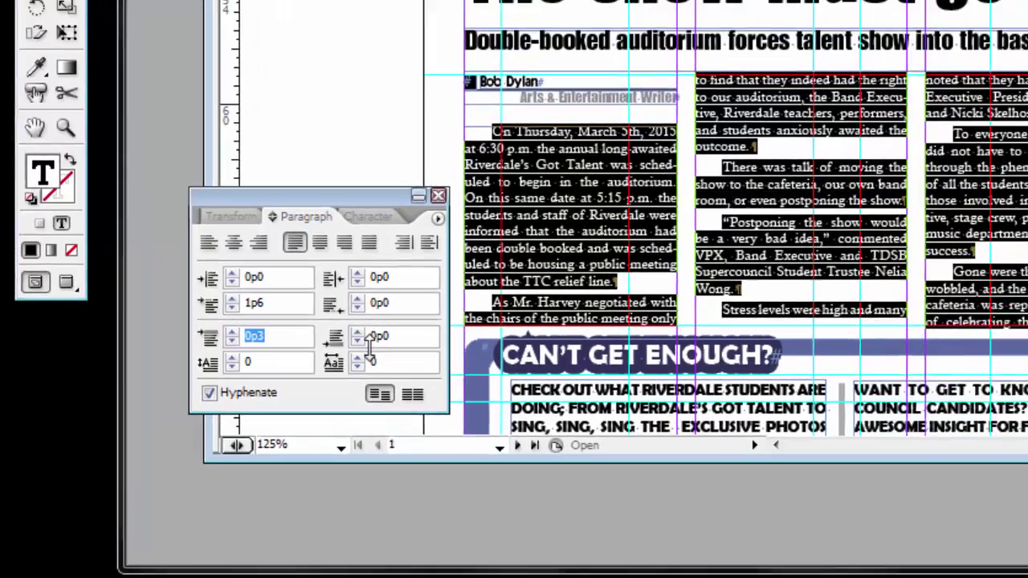
pyautogui.press('Down')
pyautogui.press('Down')
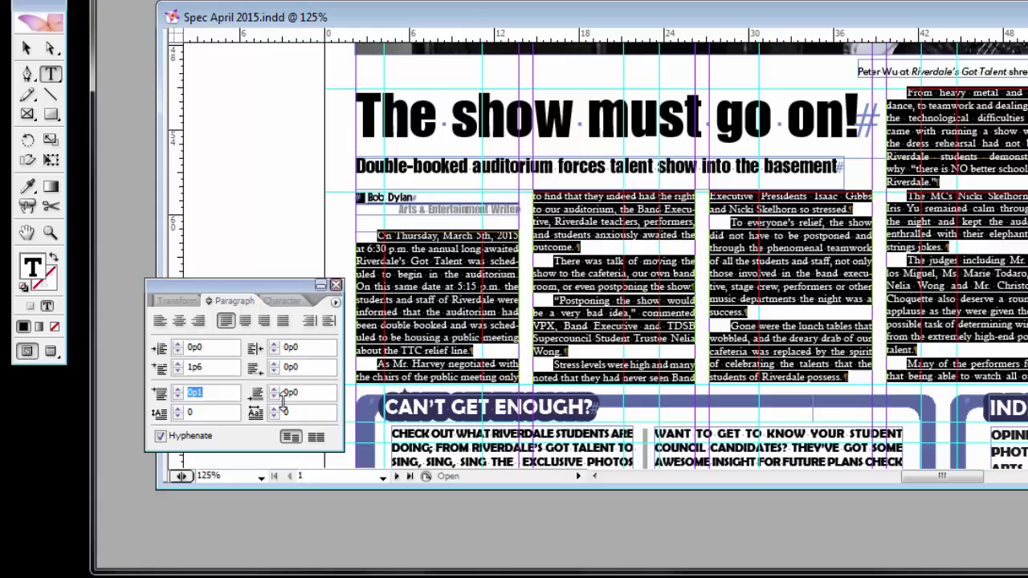
pyautogui.press('Down')
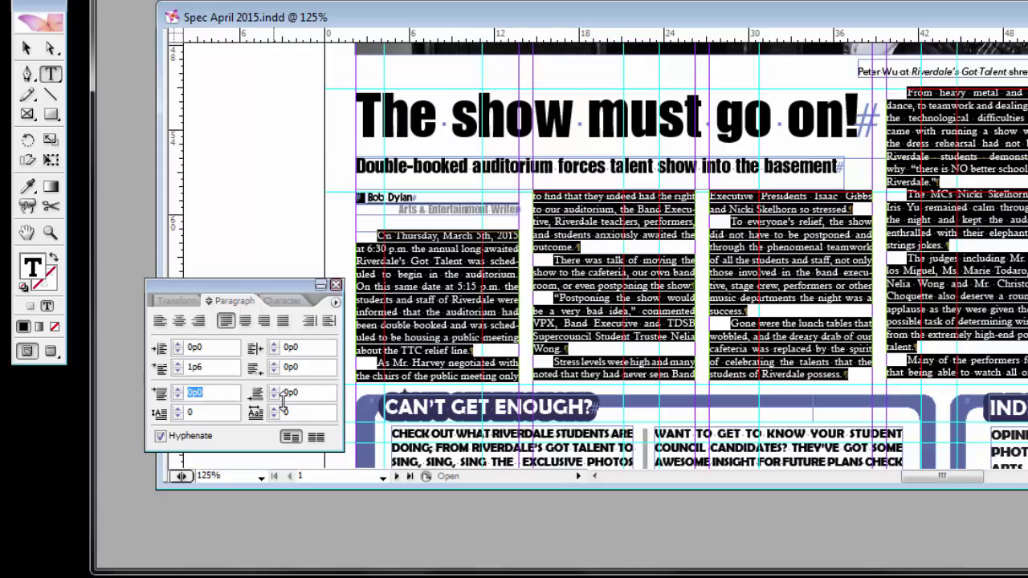
# Increase the space after the article's paragraphs to 0p5
pyautogui.click(274, 389)
pyautogui.click(279, 394)
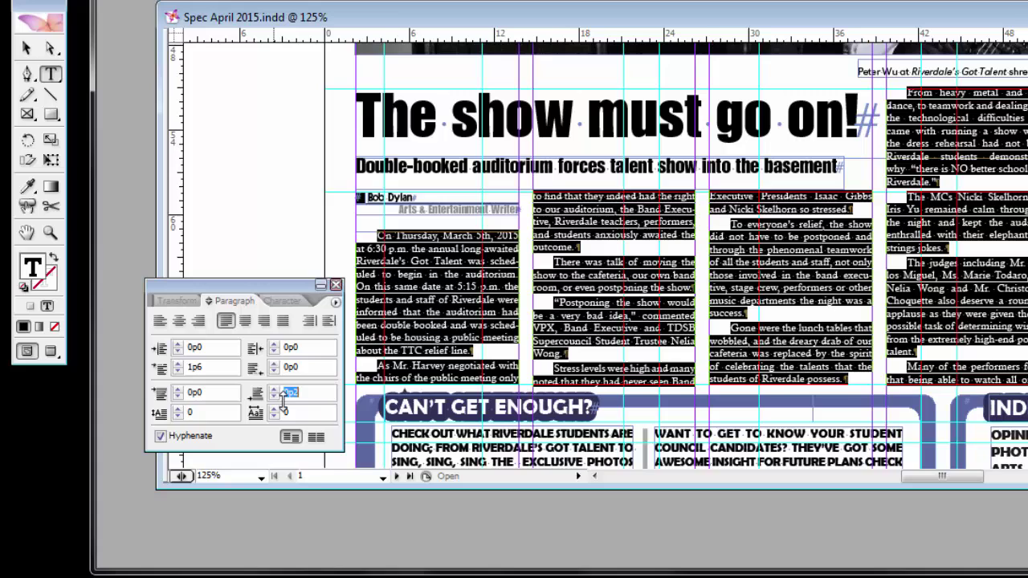
pyautogui.click(281, 397)
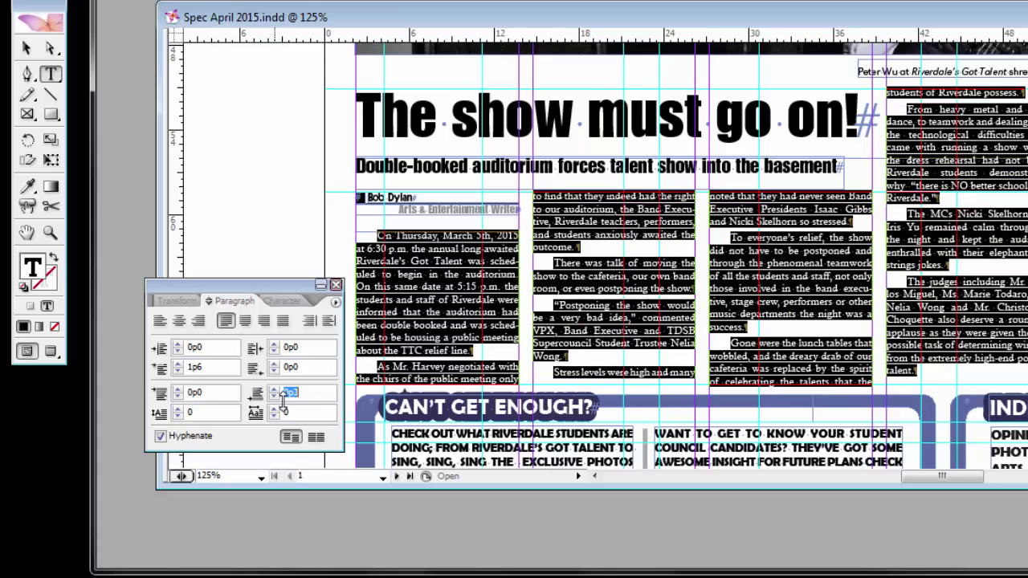
pyautogui.click(280, 397)
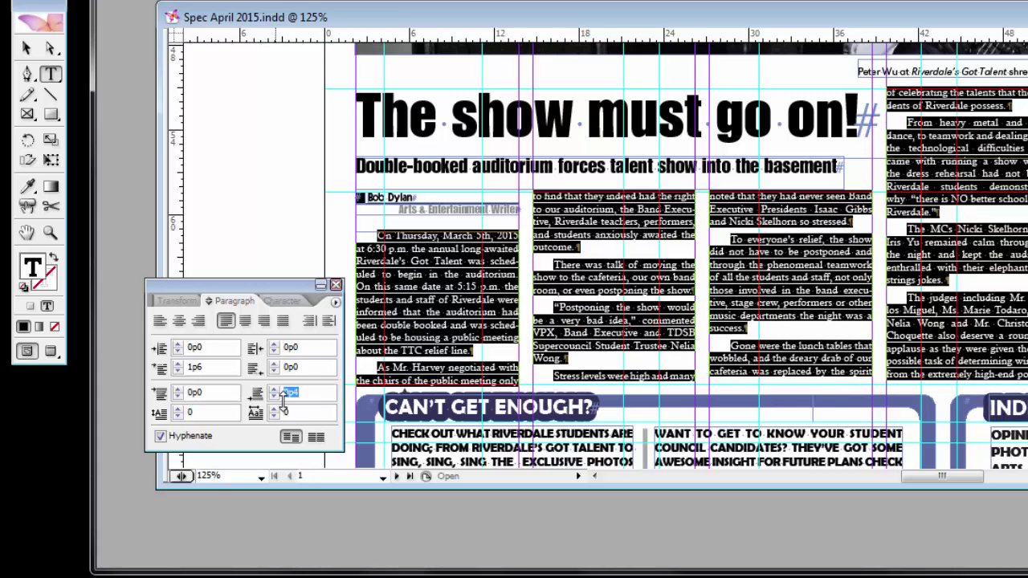
pyautogui.click(280, 397)
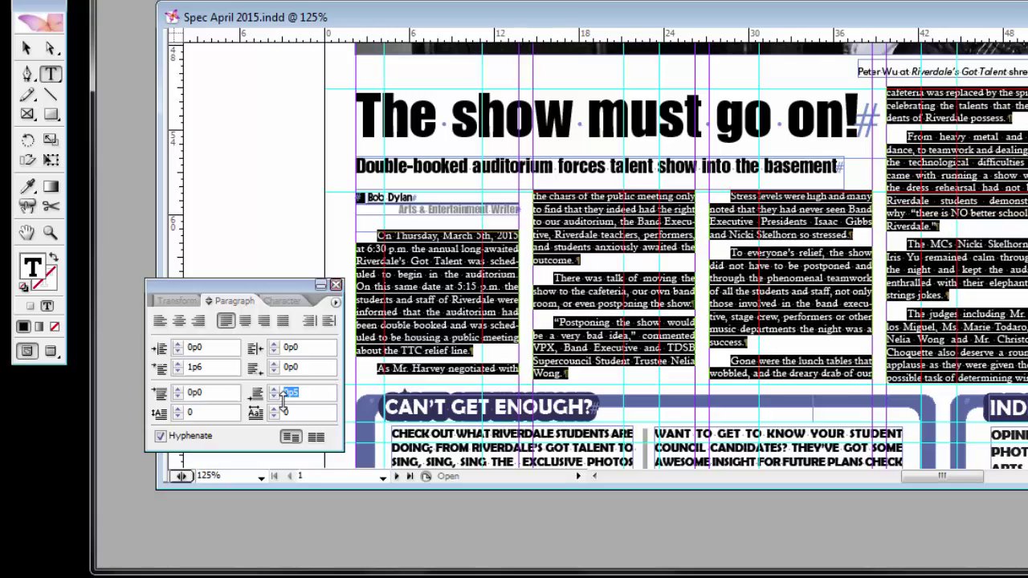
# Preview the page without guides while adjusting the space after the paragraphs to 0p2, and return to normal view
pyautogui.press('w')
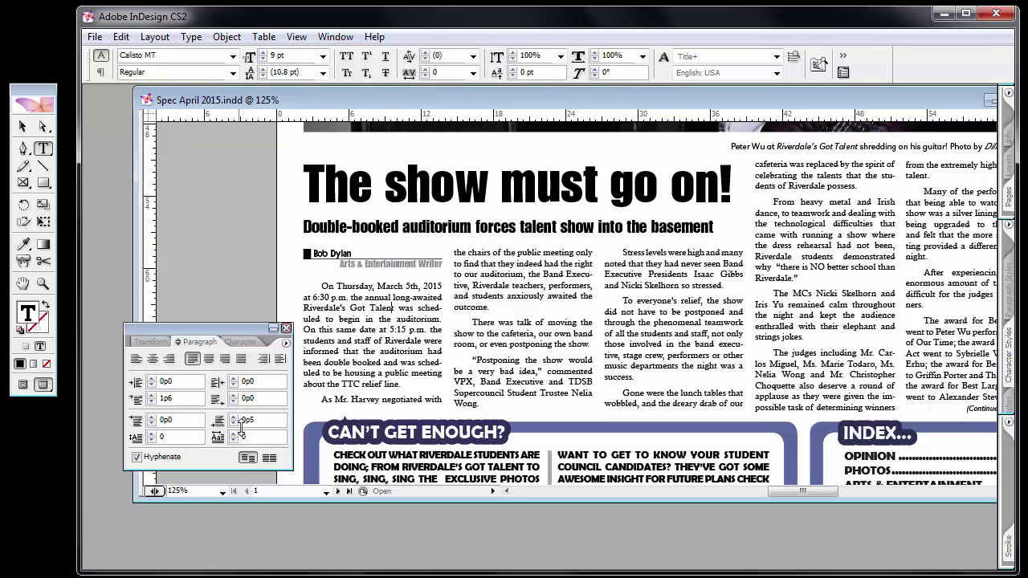
pyautogui.click(235, 418)
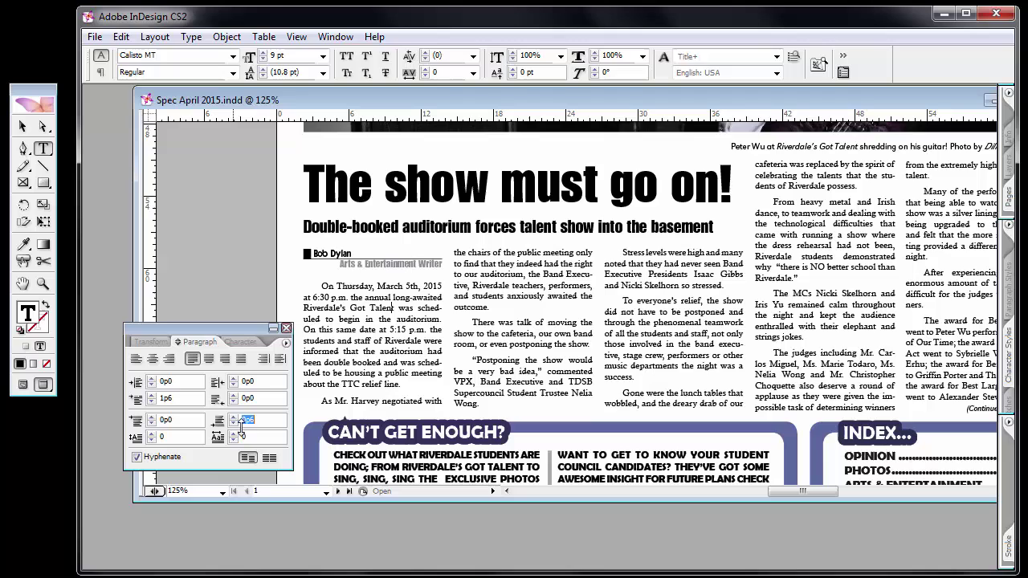
pyautogui.press('Down')
pyautogui.press('Down')
pyautogui.press('Down')
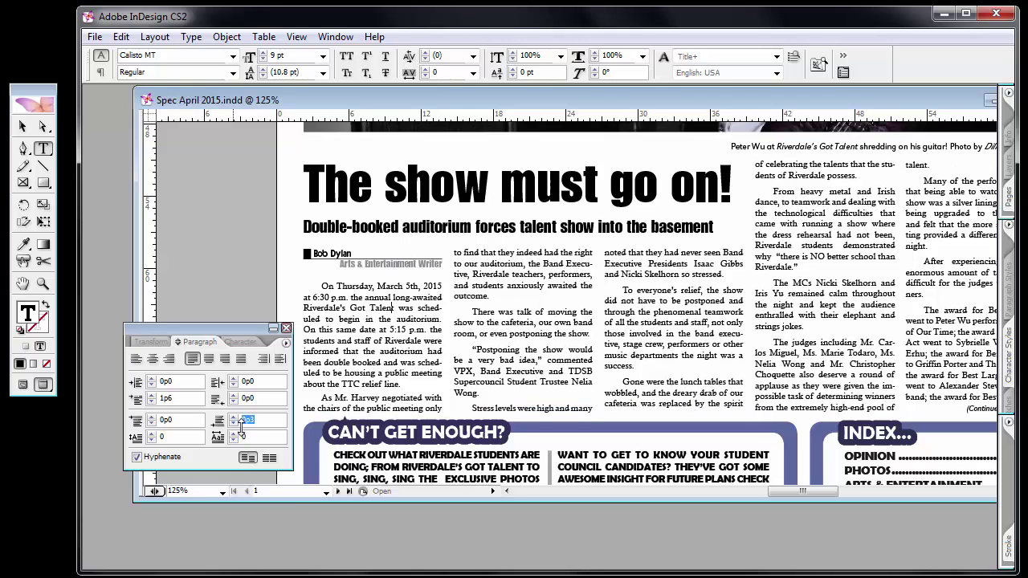
pyautogui.click(235, 424)
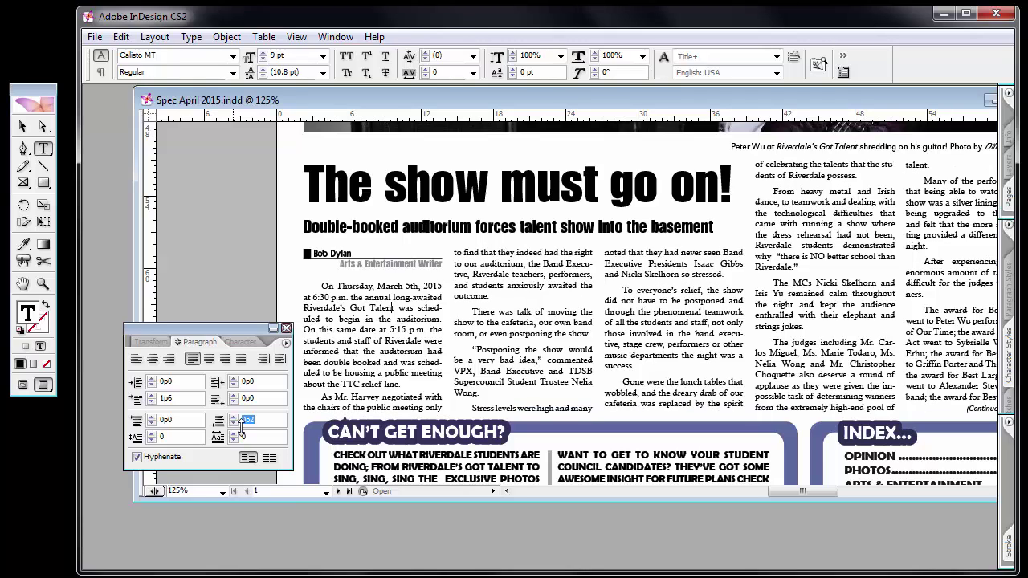
pyautogui.press('w')
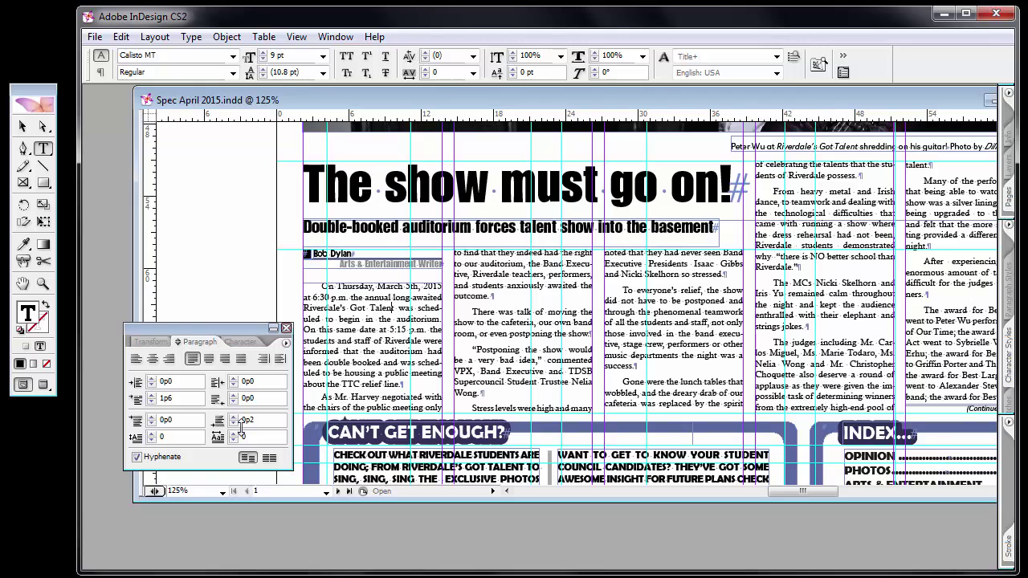
# Look at the page's margins and columns settings and close them unchanged
pyautogui.hotkey('alt', 'l')
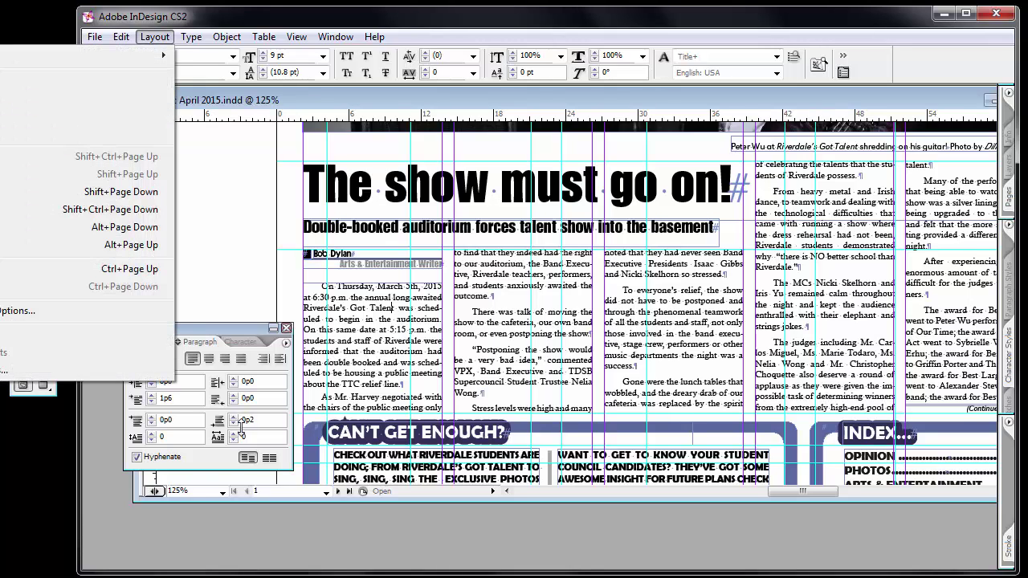
pyautogui.press('Down')
pyautogui.press('Return')
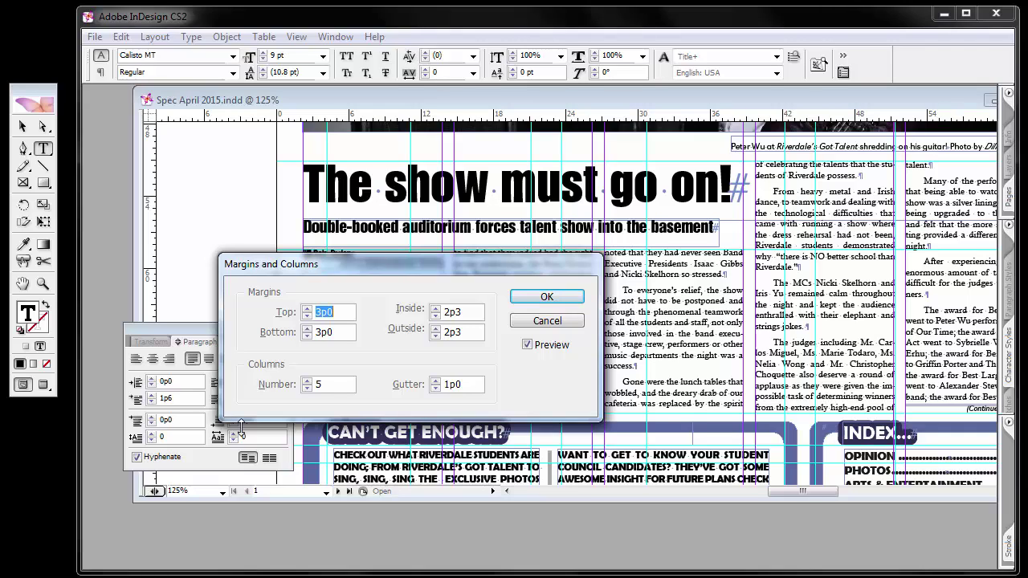
pyautogui.press('Return')
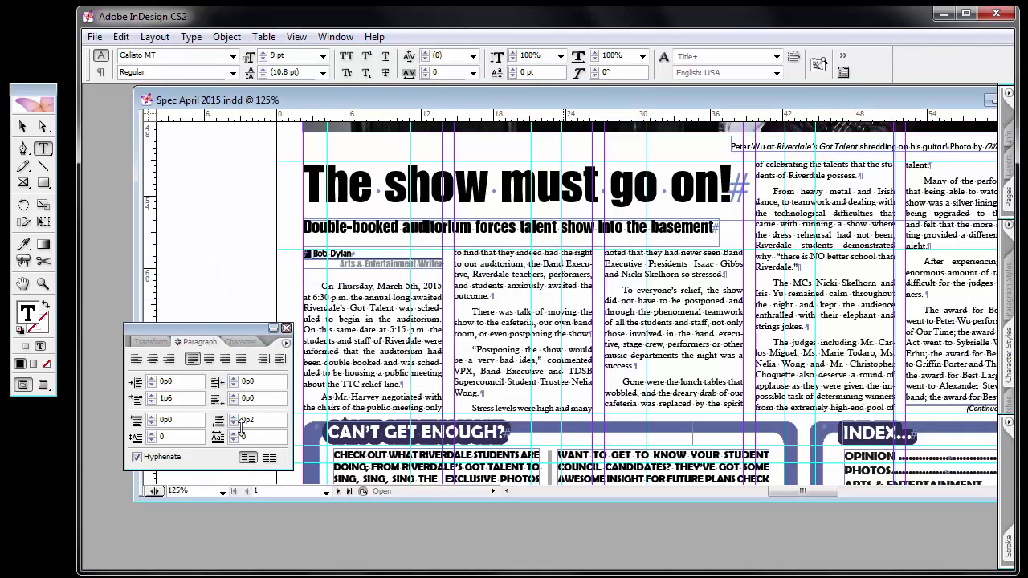
# Fit the whole front page in the window
pyautogui.press('alt')
pyautogui.press('Left')
pyautogui.press('Left')
pyautogui.press('Down')
pyautogui.press('Down')
pyautogui.press('Down')
pyautogui.press('Down')
pyautogui.press('Down')
pyautogui.press('Down')
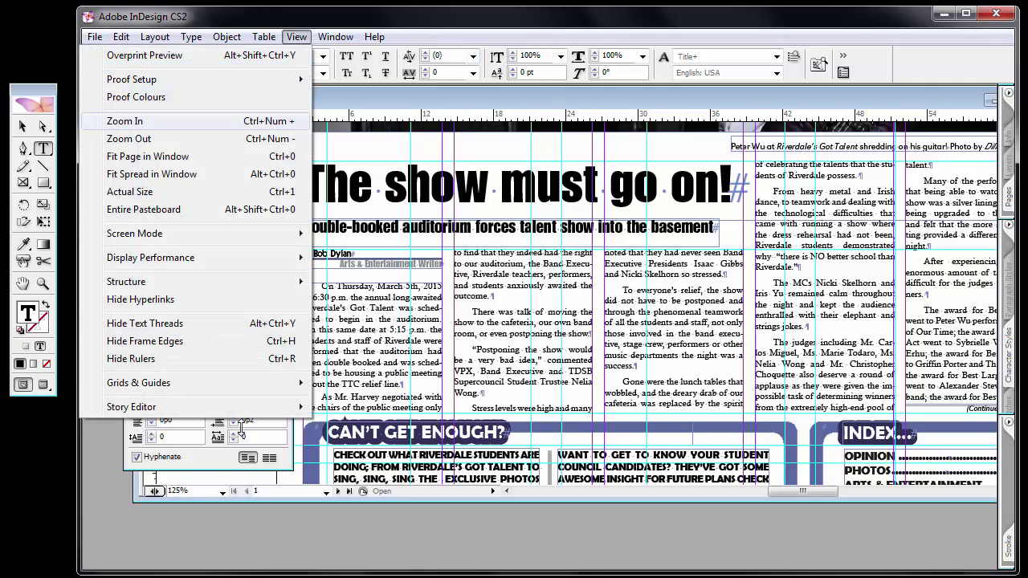
pyautogui.press('Return')
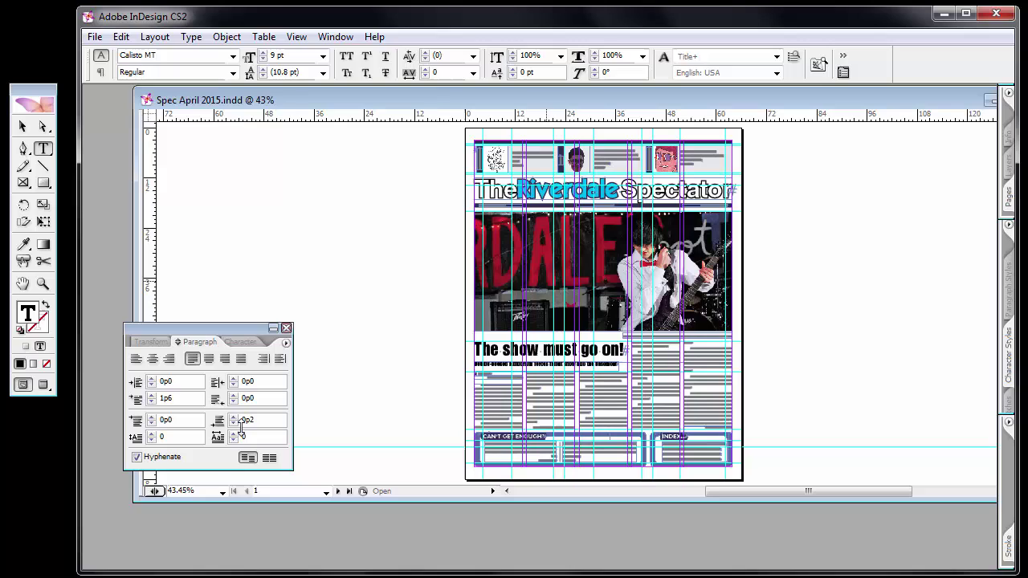